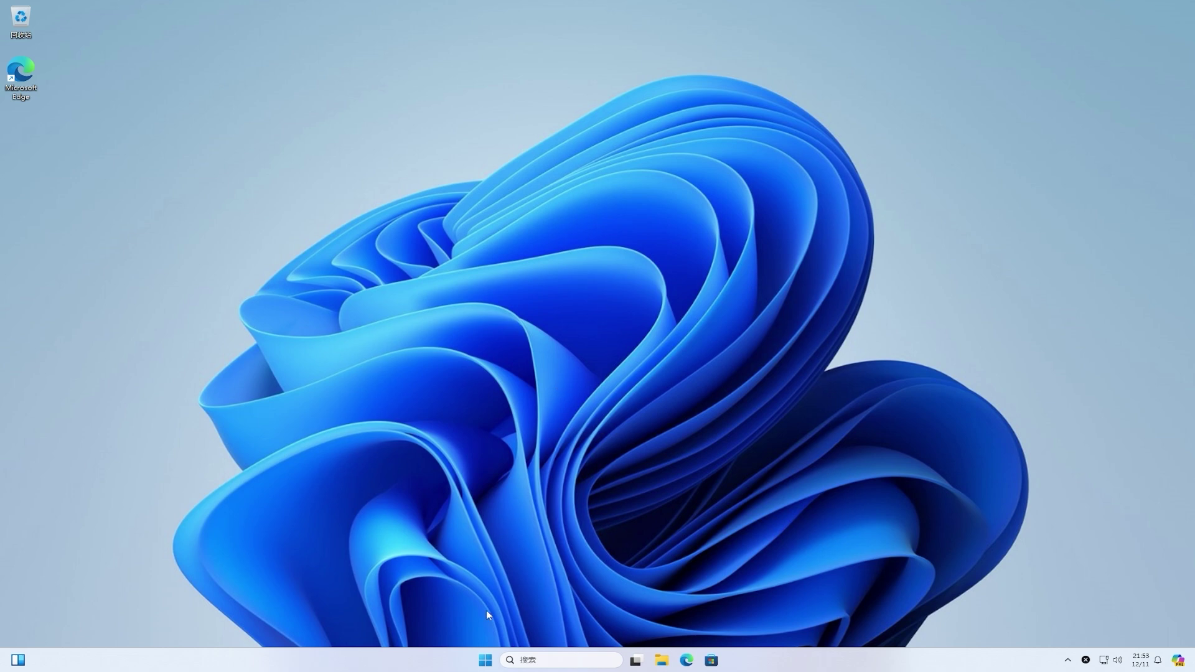
Step: Launch Settings from the Start menu and show the Windows Update page
{"action": "left_click", "coordinate": [486, 660]}
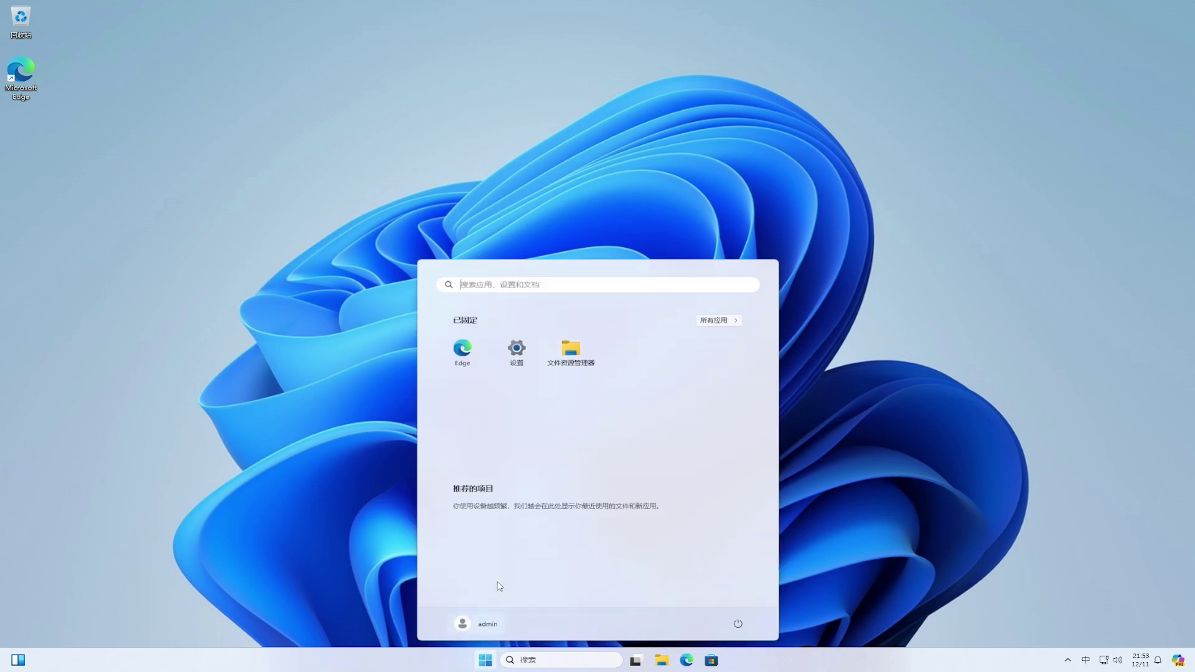
{"action": "left_click", "coordinate": [519, 350]}
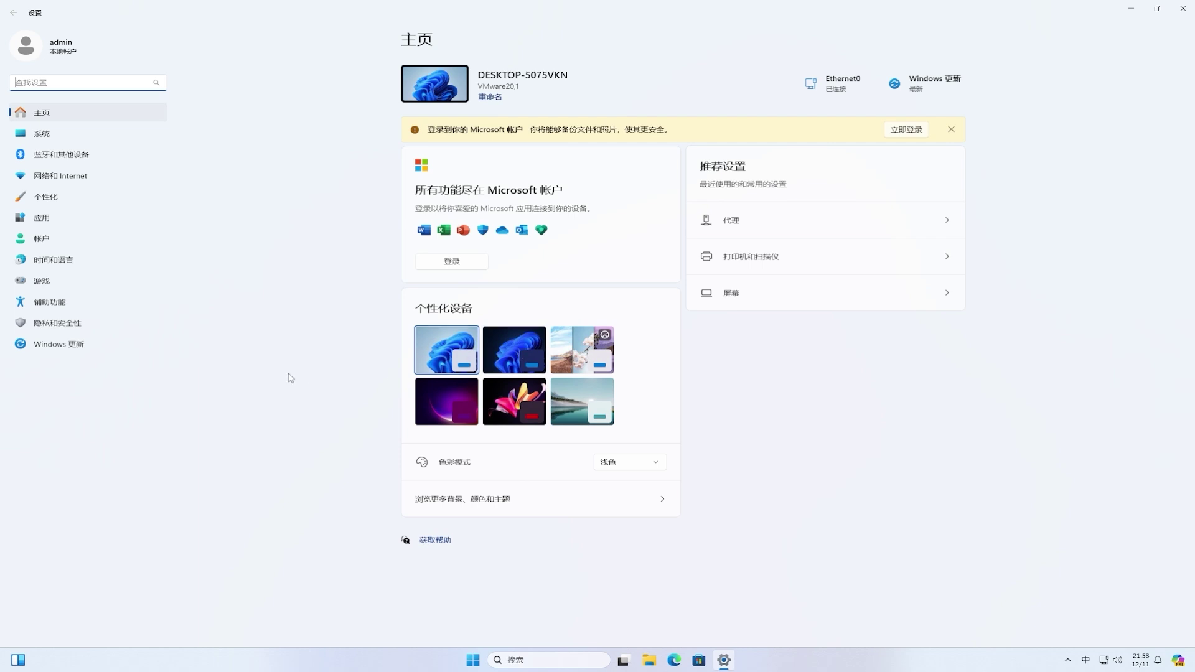
{"action": "left_click", "coordinate": [68, 346]}
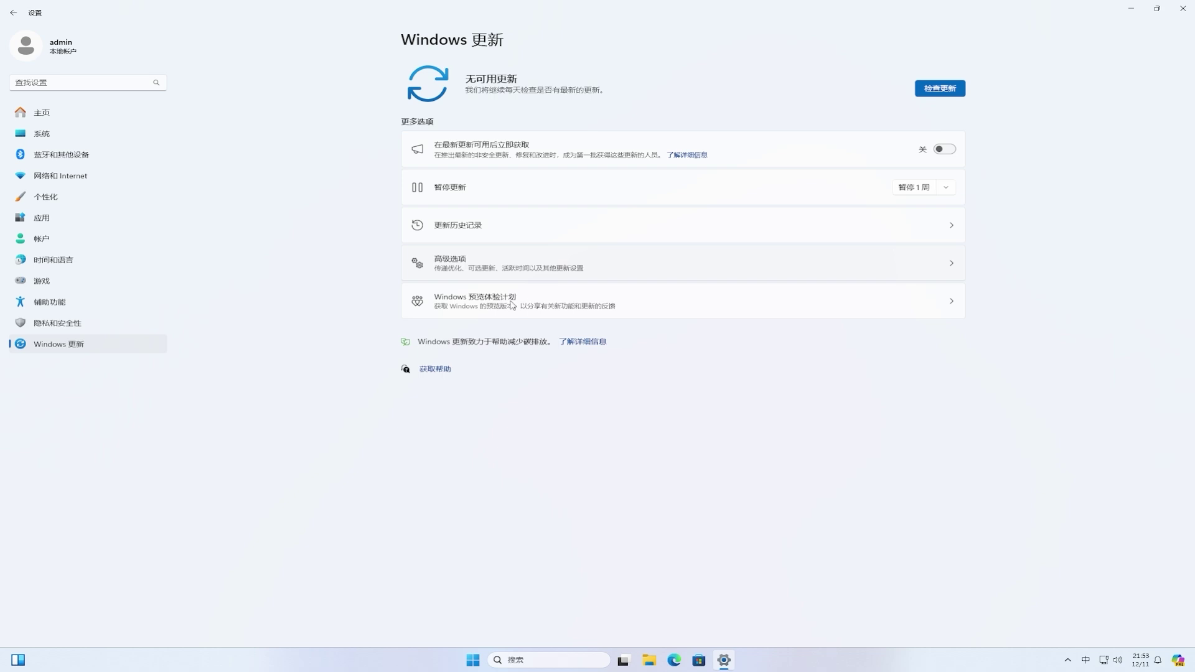
Step: Switch on Send optional diagnostic data from the Insider Program's Diagnostics & feedback link, then return
{"action": "left_click", "coordinate": [512, 305]}
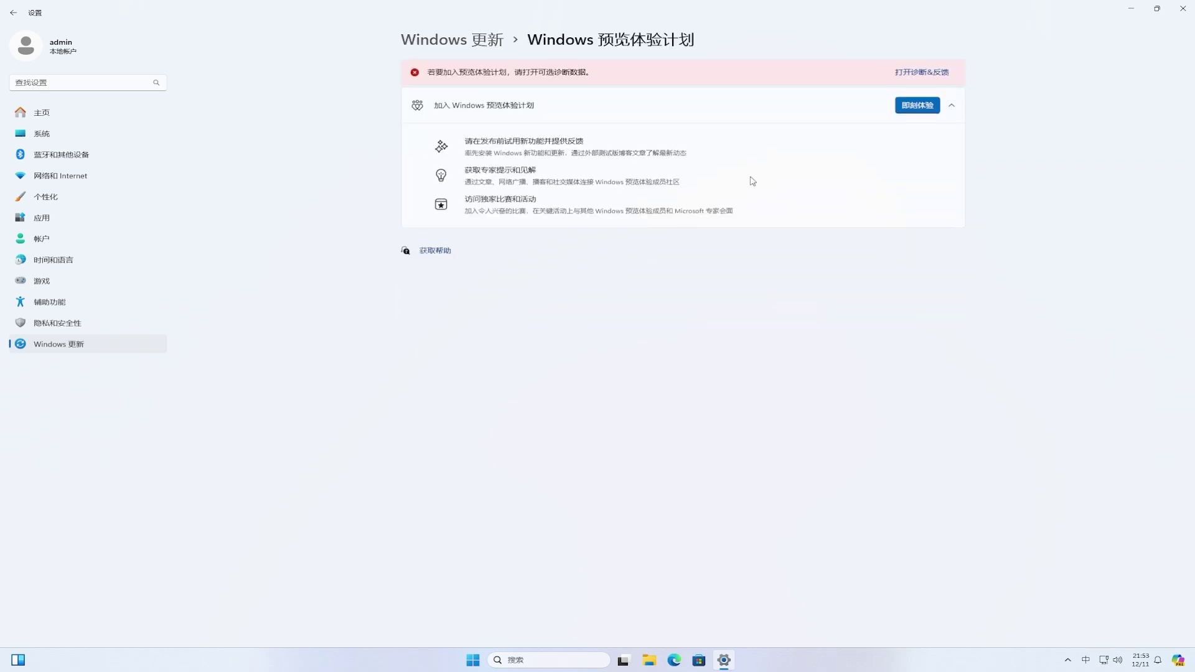
{"action": "left_click", "coordinate": [928, 77]}
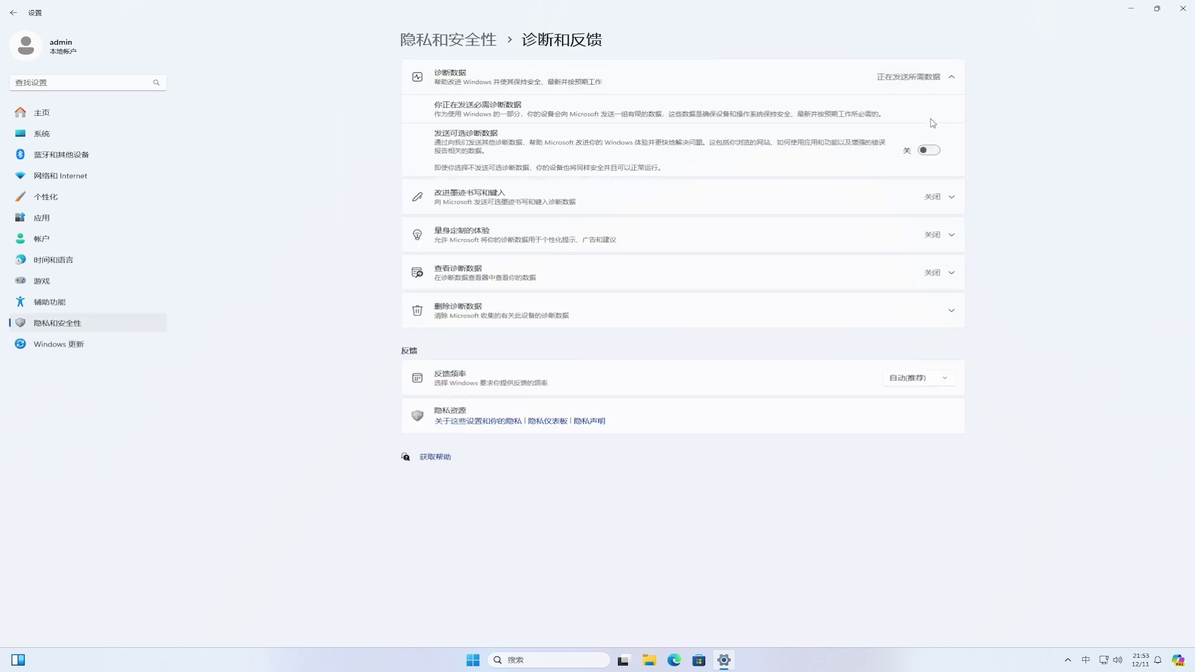
{"action": "left_click", "coordinate": [930, 153]}
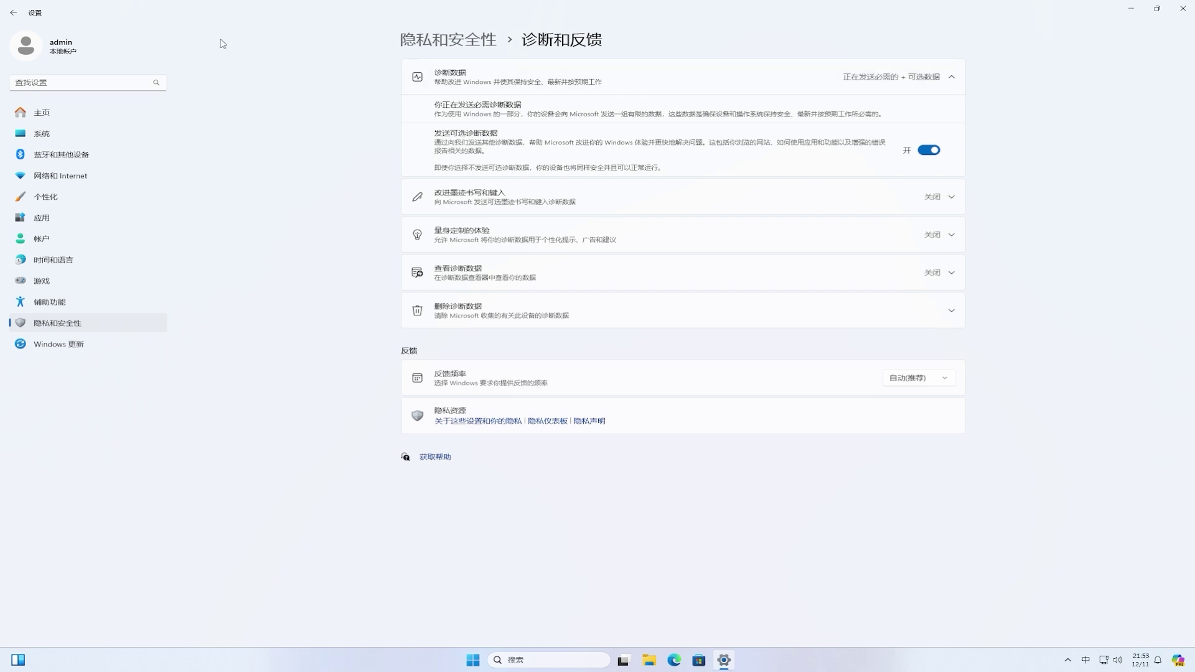
{"action": "left_click", "coordinate": [14, 12]}
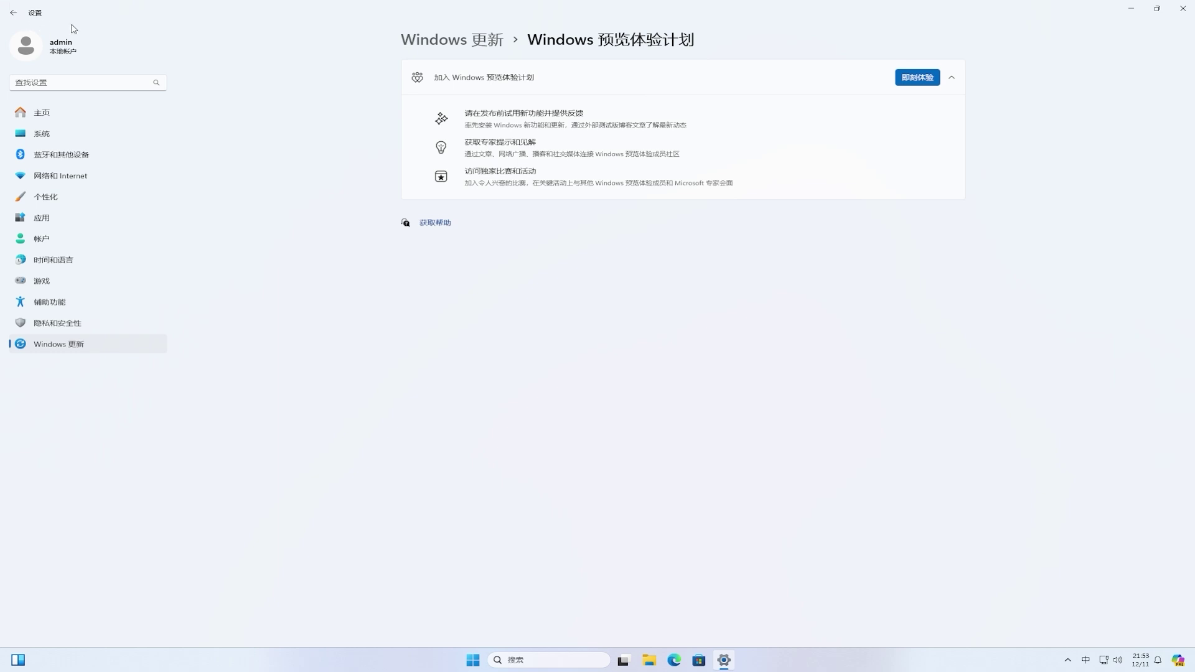
Step: Start joining the Insider Program and choose to link a Microsoft account
{"action": "left_click", "coordinate": [924, 83]}
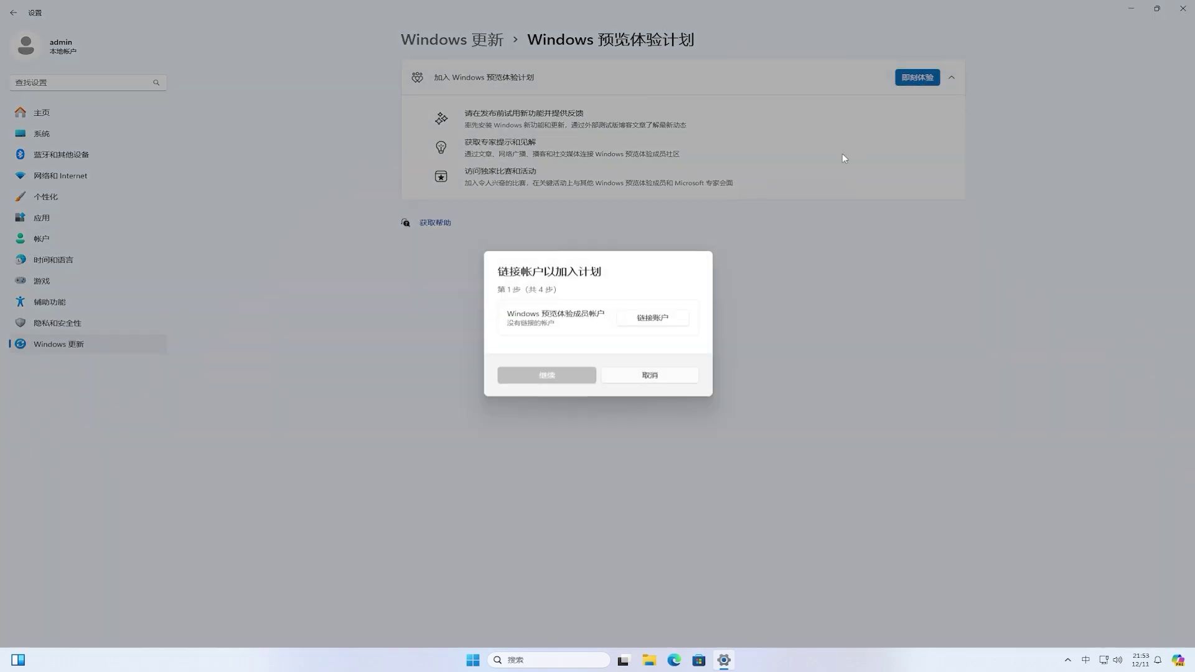
{"action": "left_click", "coordinate": [668, 321]}
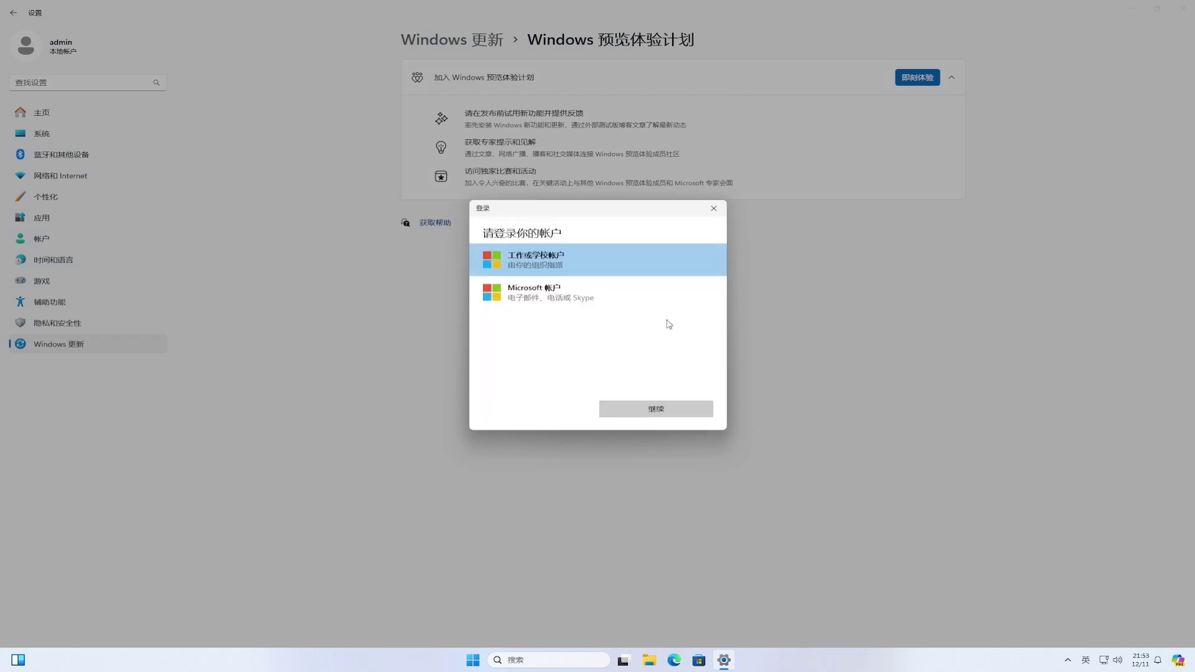
{"action": "left_click", "coordinate": [565, 299]}
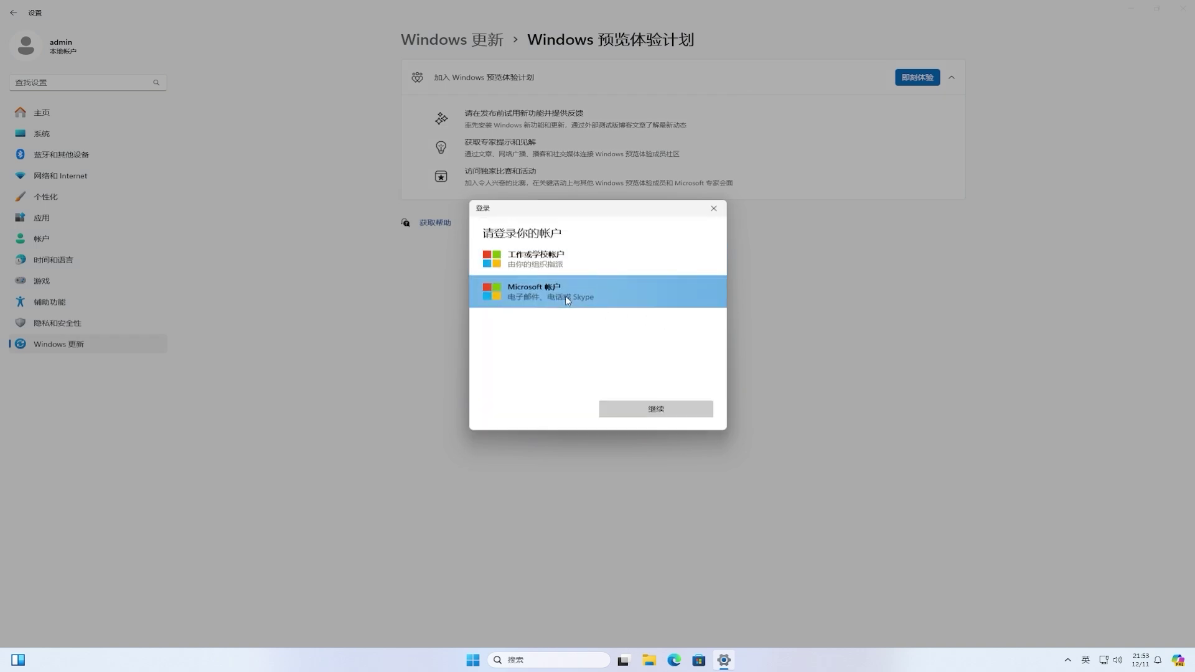
{"action": "left_click", "coordinate": [656, 409]}
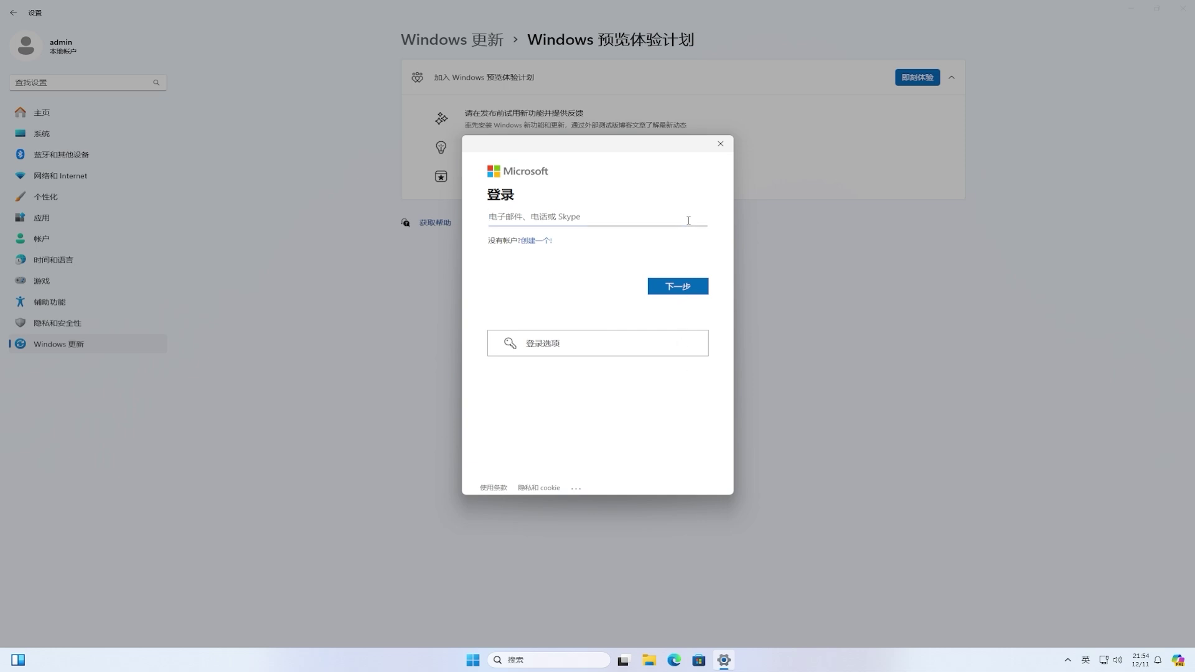
Step: Sign in with the Microsoft account's e-mail address and password
{"action": "left_click", "coordinate": [692, 288]}
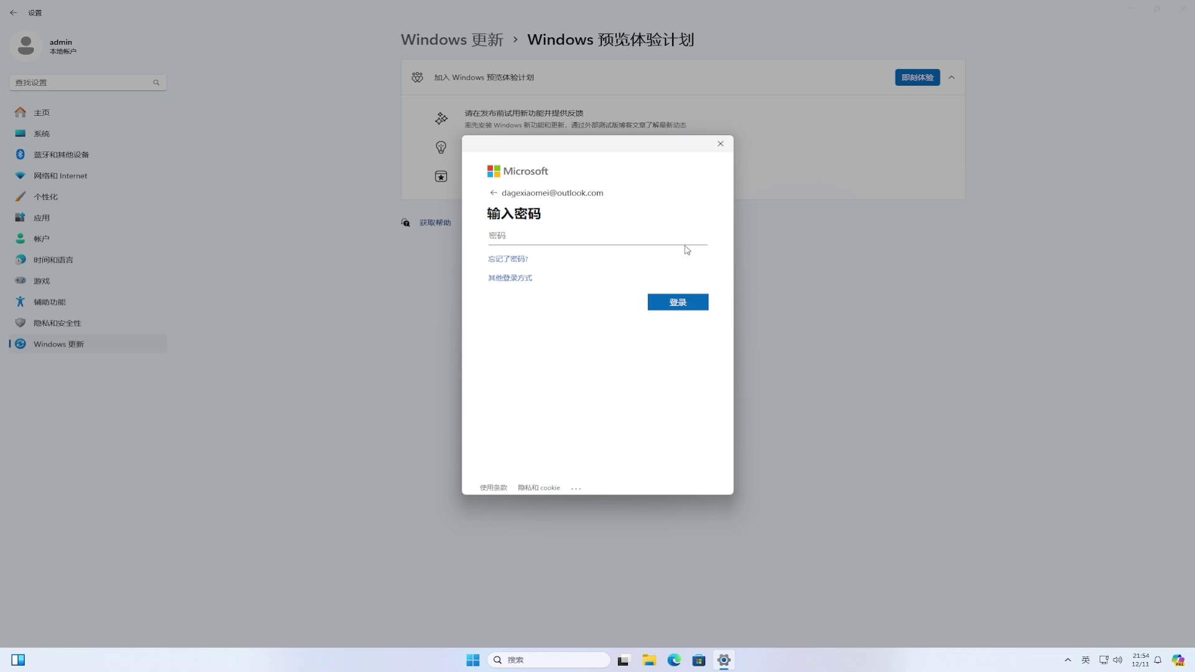
{"action": "type", "text": "*****************"}
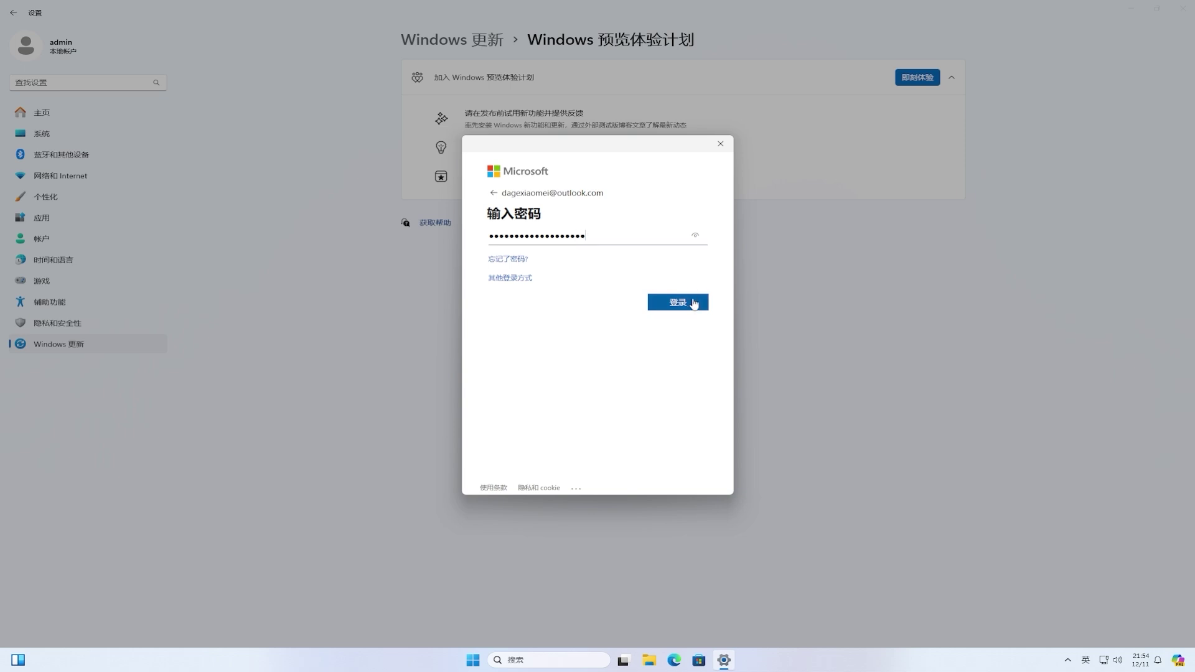
{"action": "left_click", "coordinate": [694, 303]}
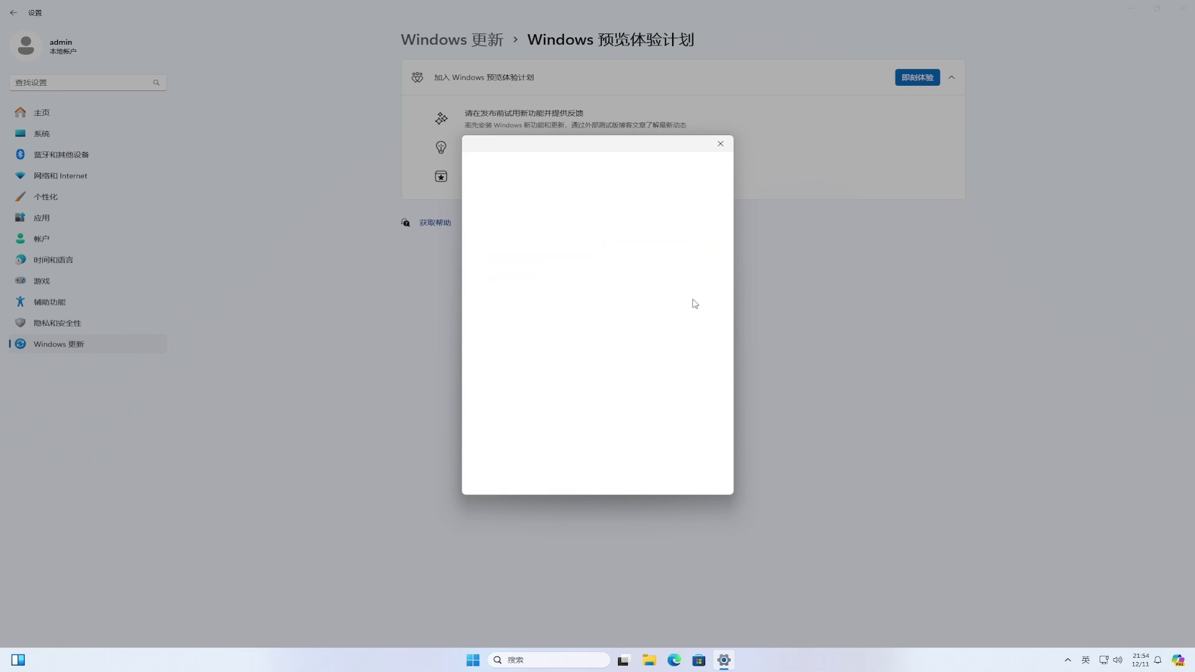
Step: Choose Beta Channel (Recommended) and close the Settings window from the taskbar
{"action": "left_click", "coordinate": [694, 303]}
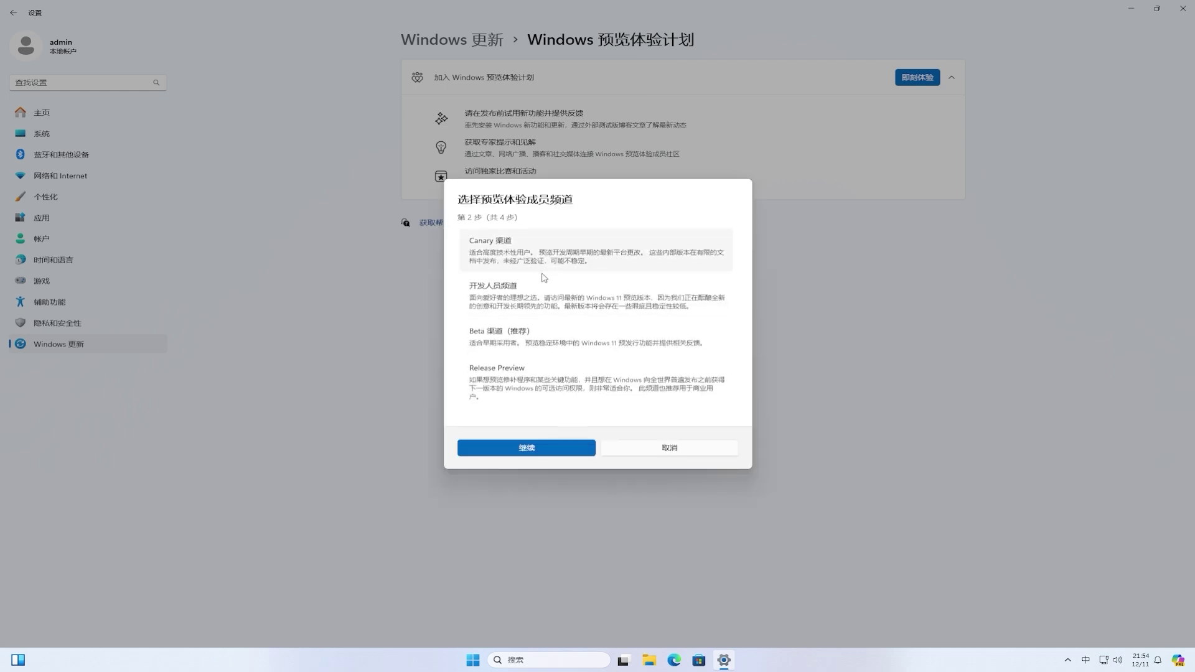
{"action": "left_click", "coordinate": [509, 339]}
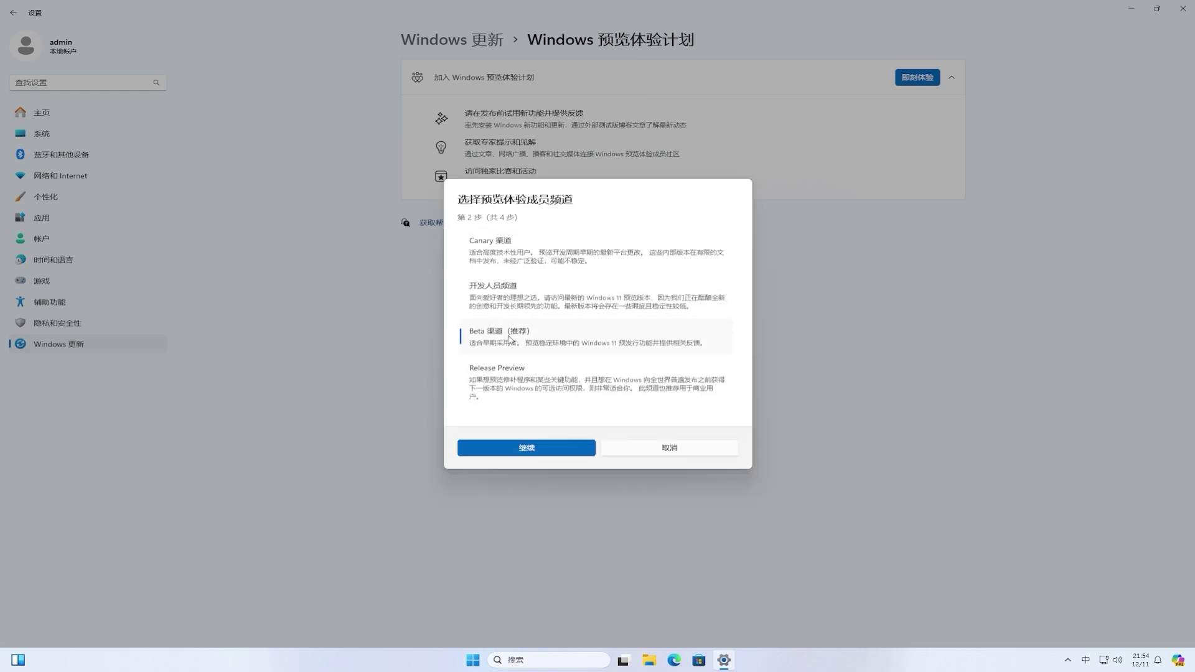
{"action": "left_click", "coordinate": [534, 457]}
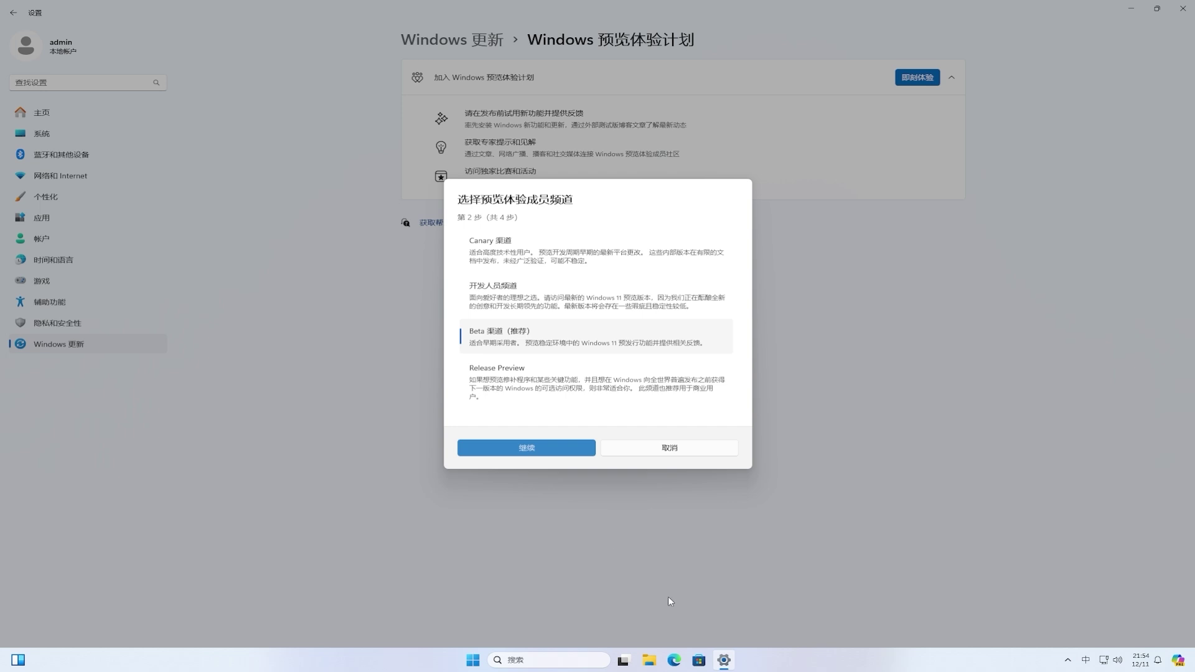
{"action": "right_click", "coordinate": [724, 659]}
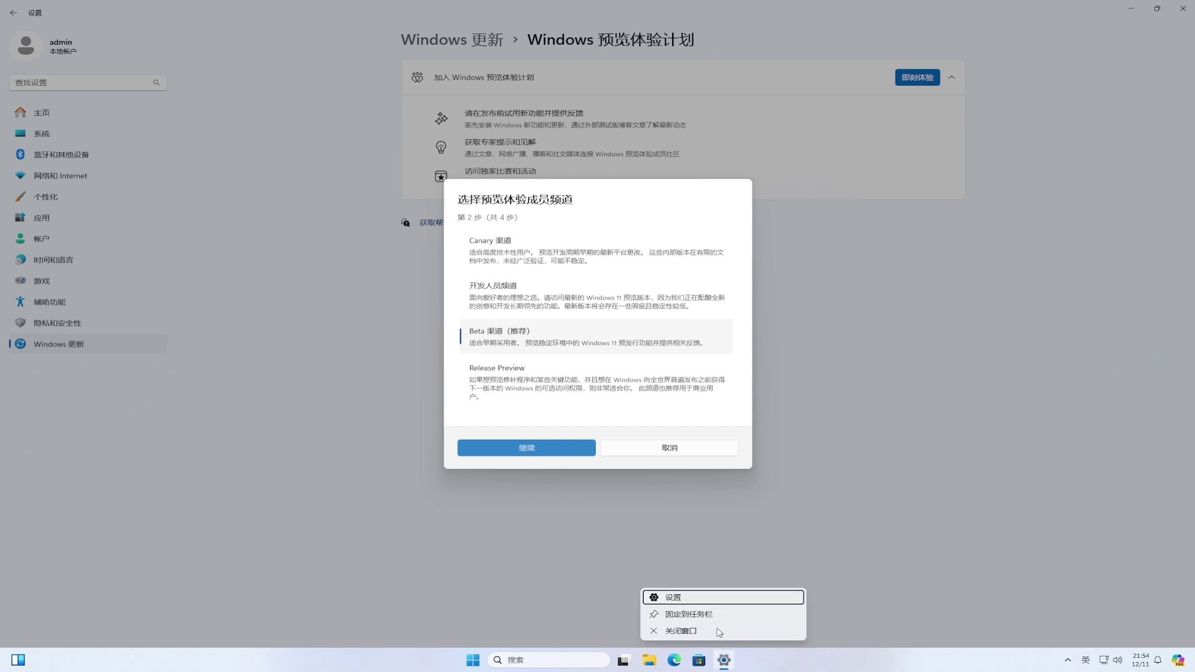
{"action": "left_click", "coordinate": [717, 630]}
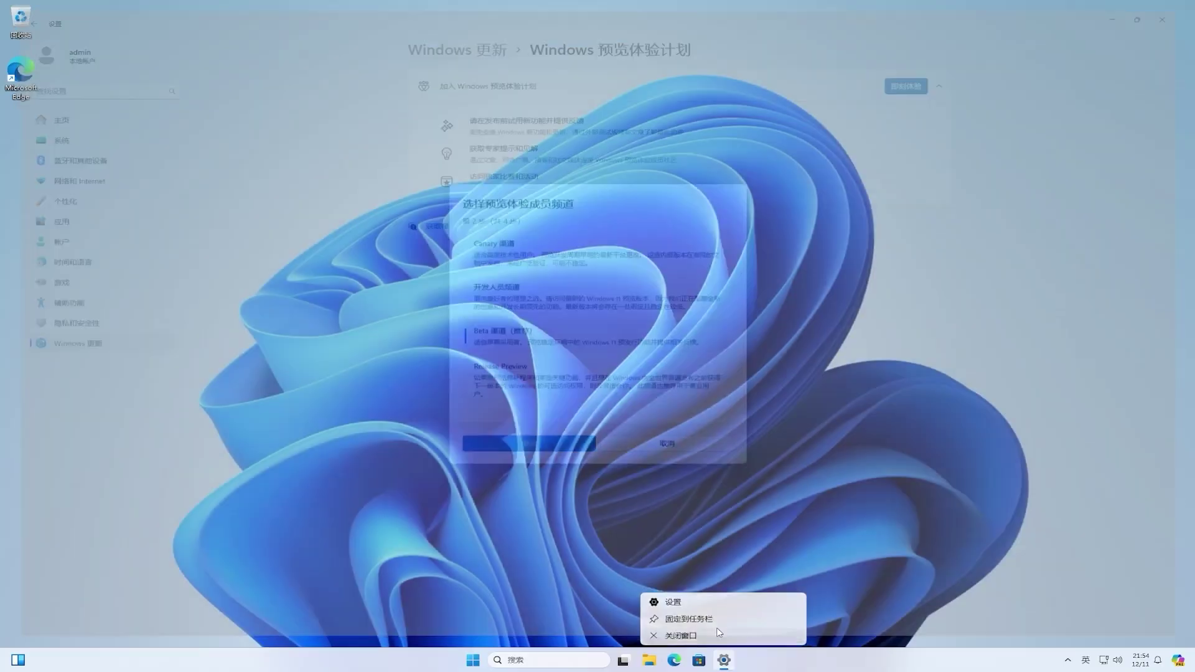
Step: Reopen Settings and go to Windows Update > Windows Insider Program
{"action": "left_click", "coordinate": [485, 660]}
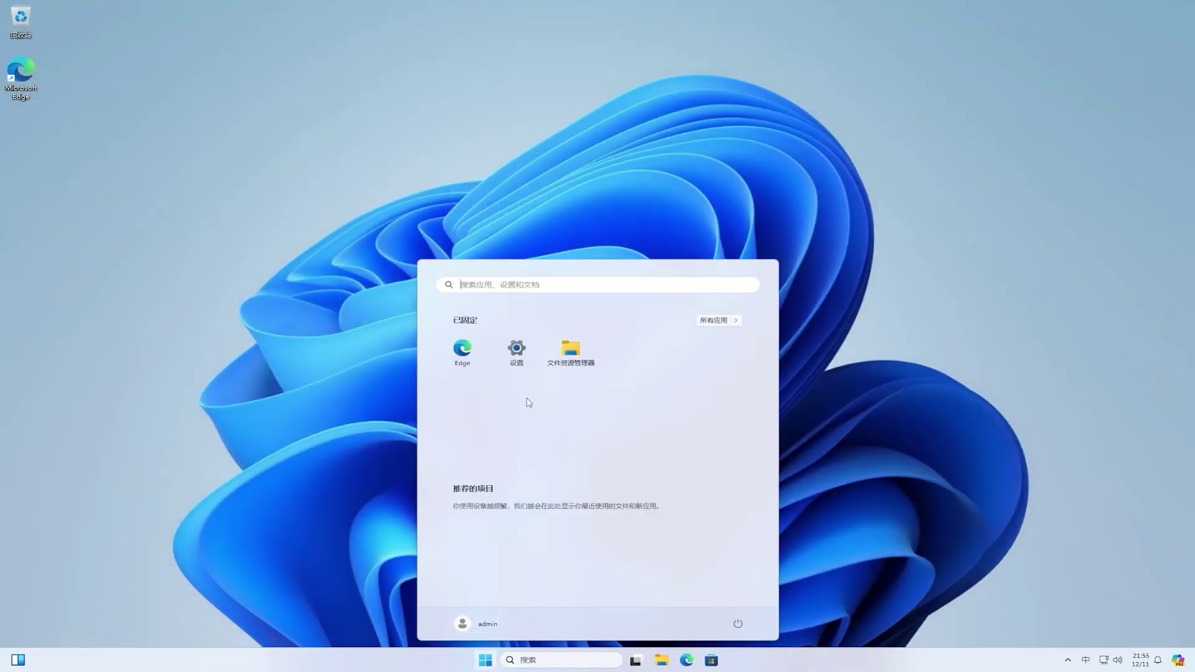
{"action": "left_click", "coordinate": [517, 352]}
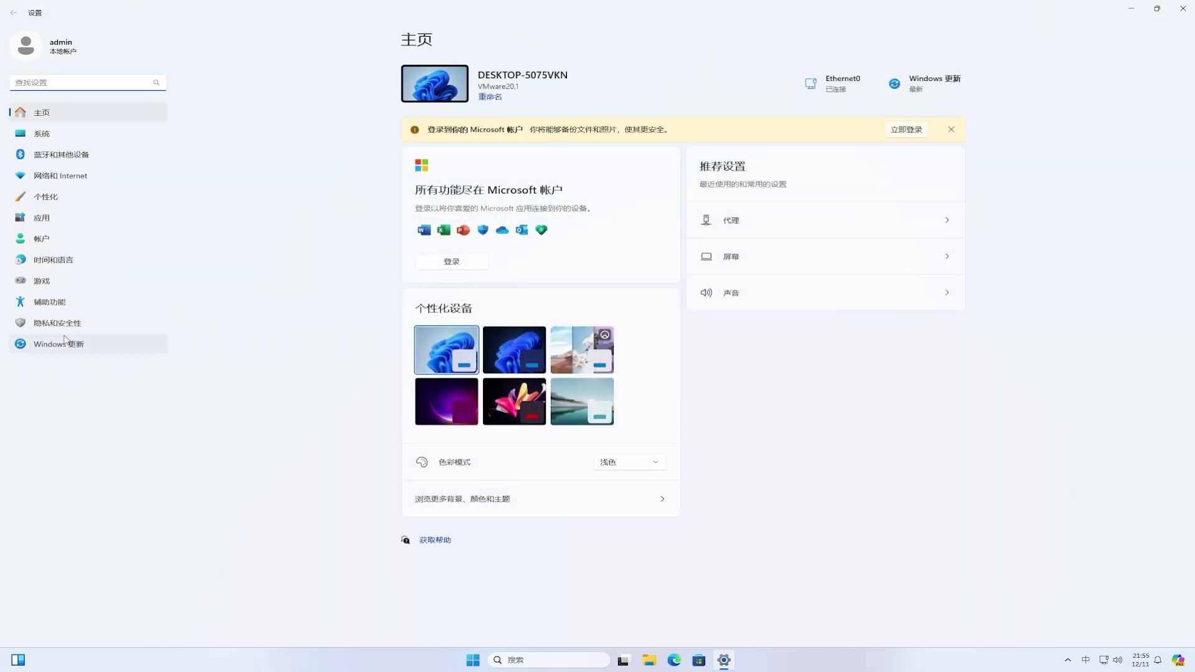
{"action": "left_click", "coordinate": [48, 342]}
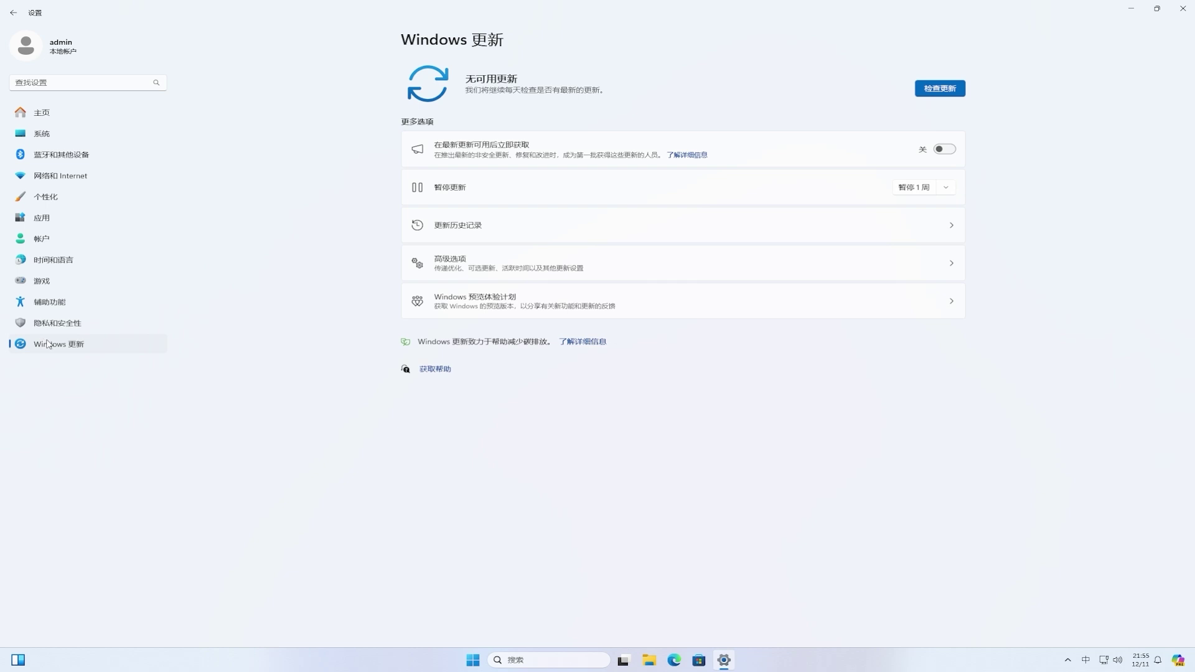
{"action": "left_click", "coordinate": [548, 302]}
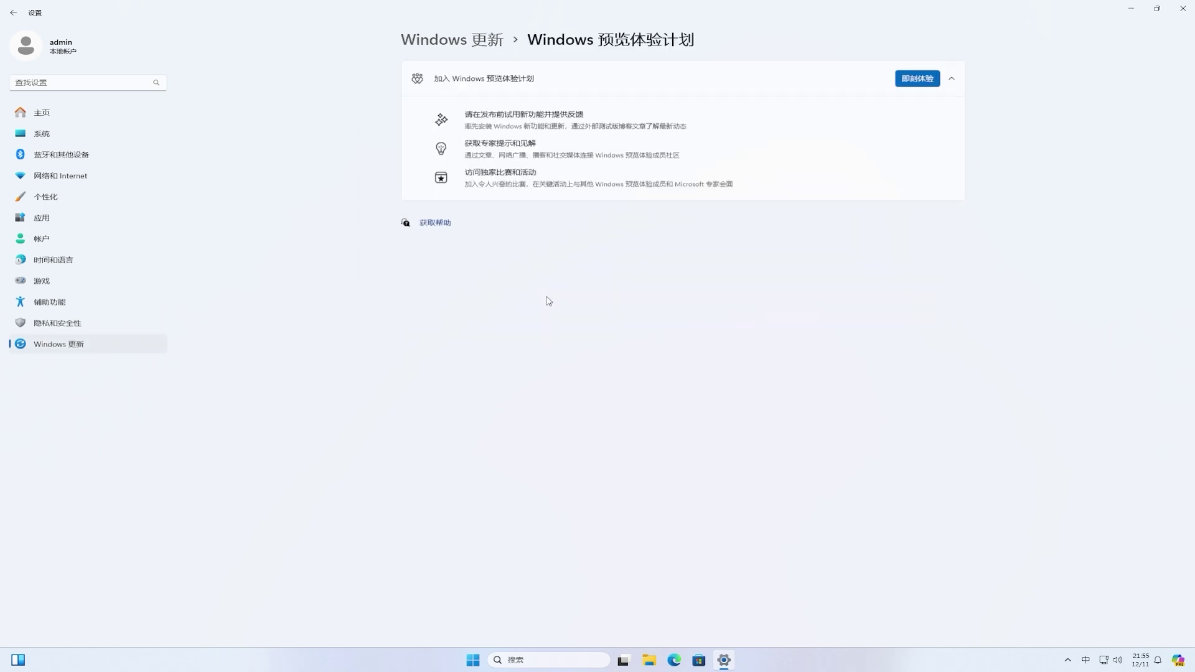
Step: Begin joining again and link the already signed-in Microsoft account
{"action": "left_click", "coordinate": [918, 77]}
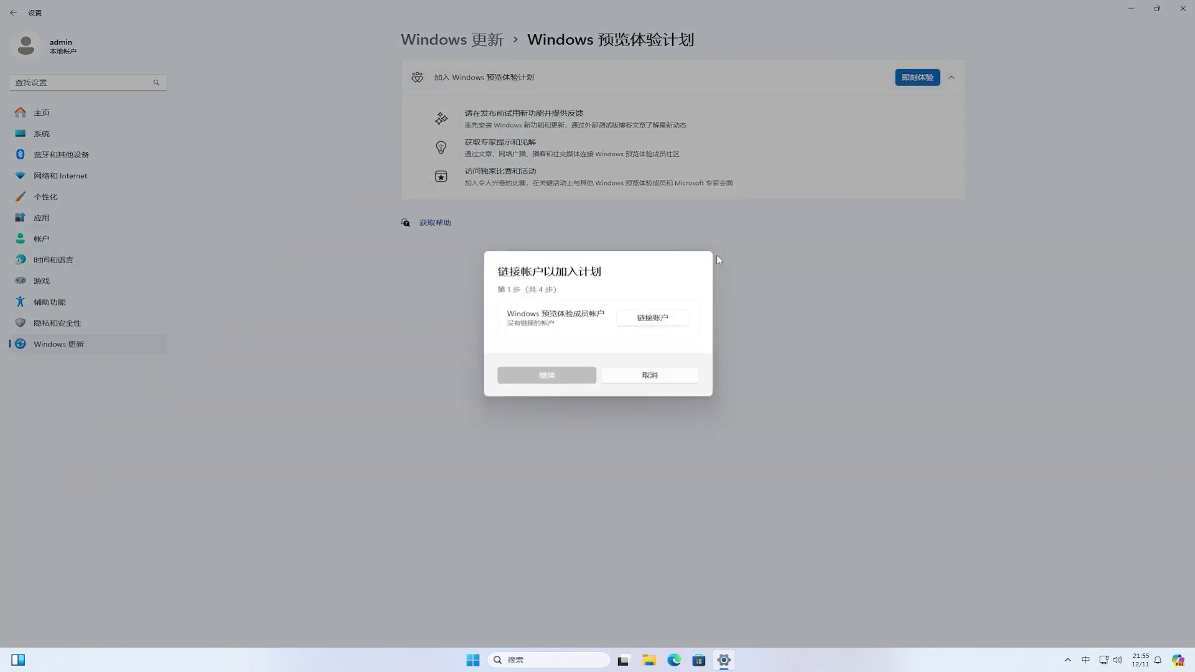
{"action": "left_click", "coordinate": [648, 319]}
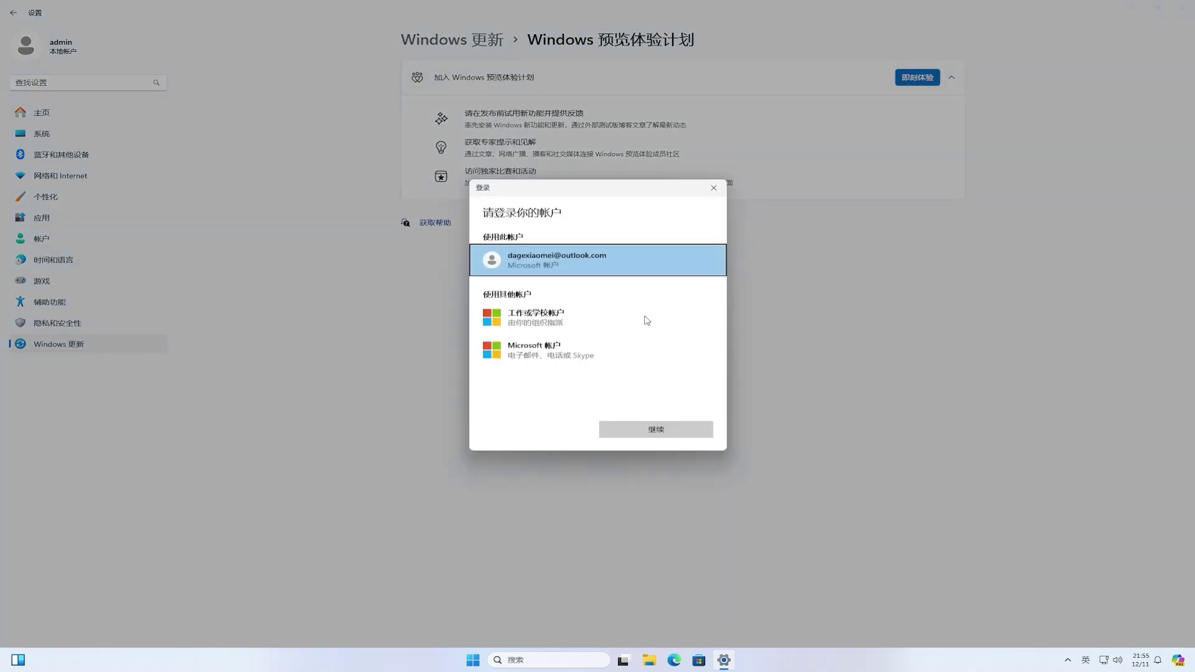
{"action": "left_click", "coordinate": [528, 261]}
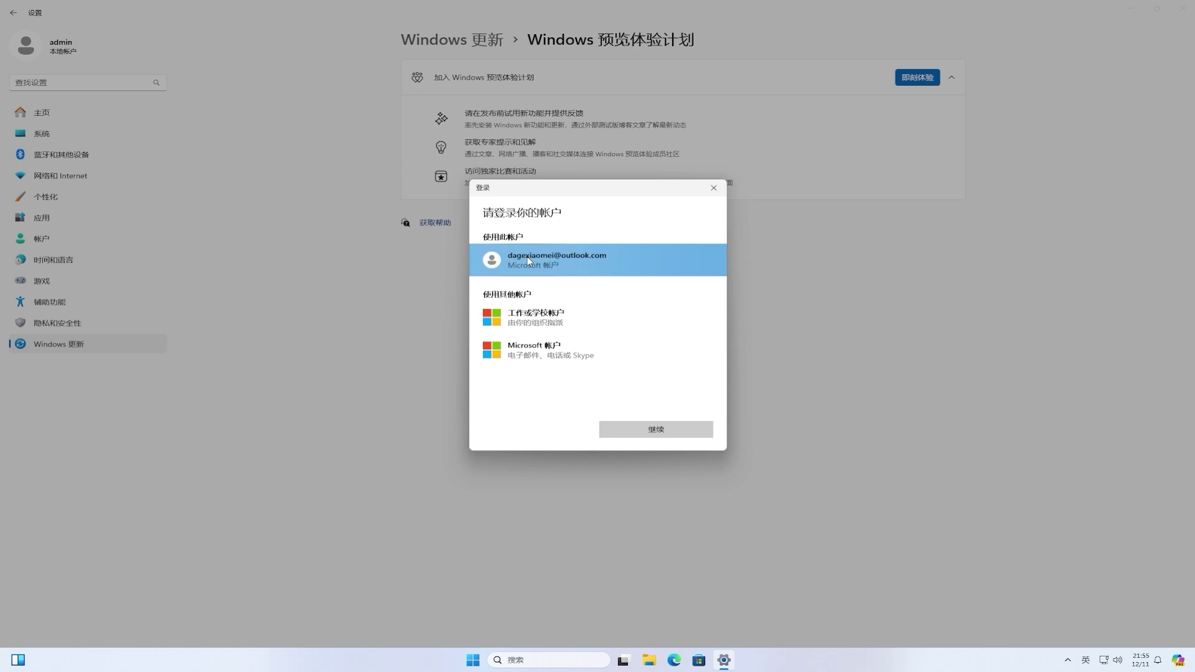
{"action": "left_click", "coordinate": [673, 429]}
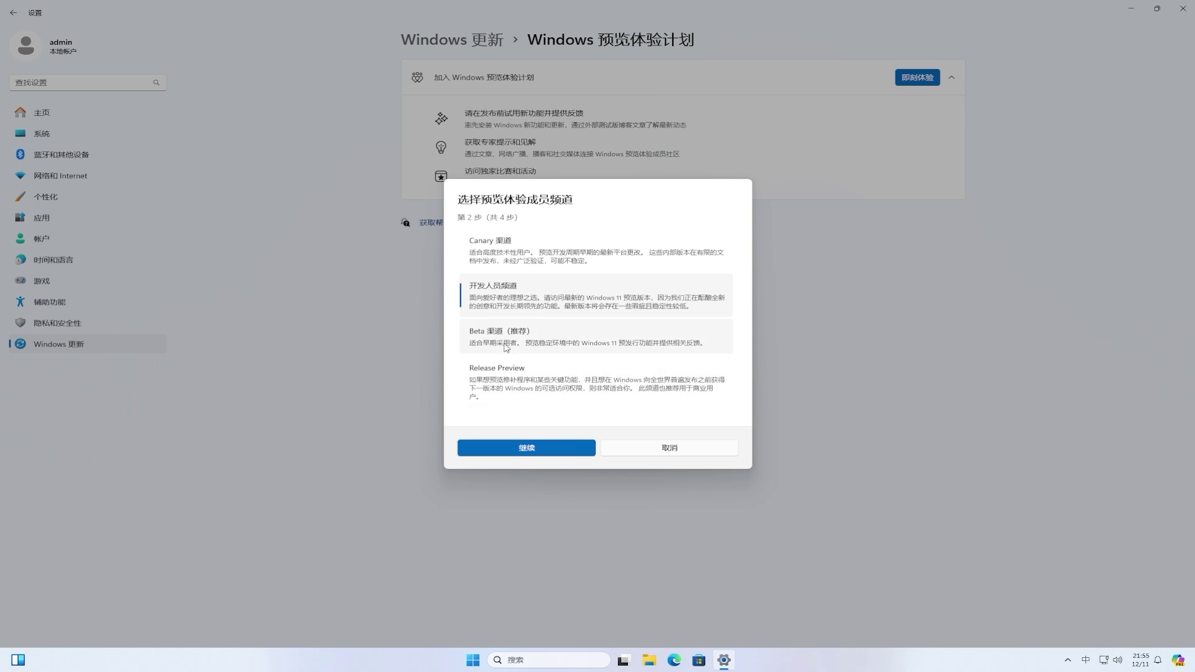
Step: Choose Beta 渠道 (推荐), accept the Insider agreement, and restart immediately (立即重启)
{"action": "left_click", "coordinate": [506, 347]}
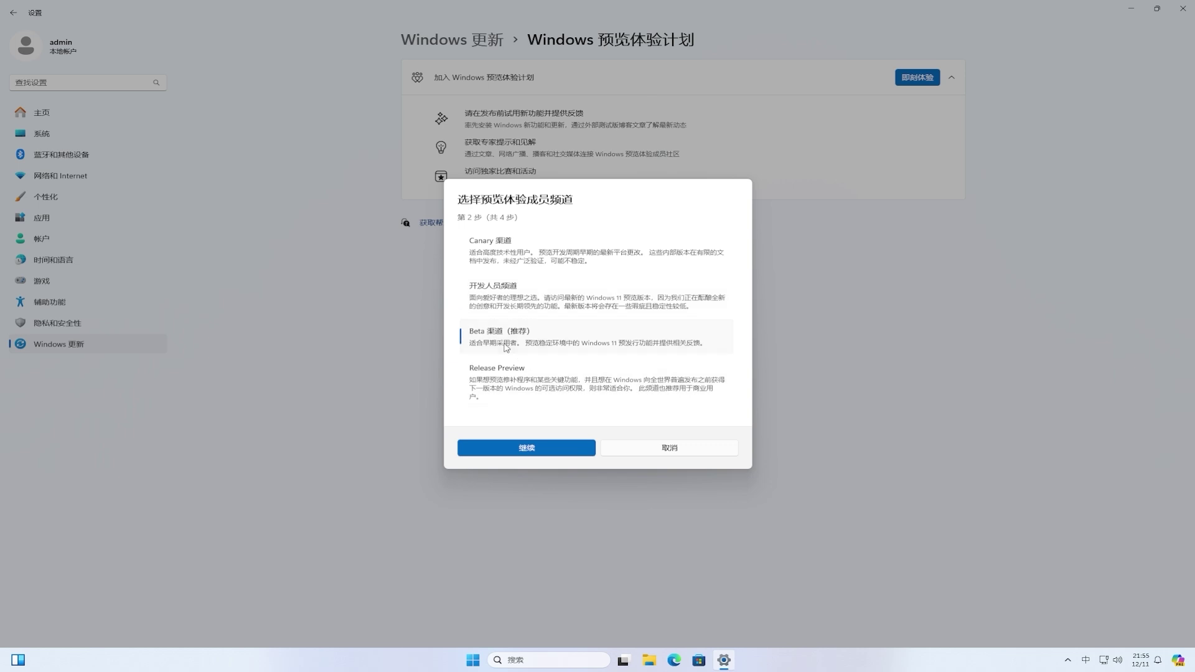
{"action": "left_click", "coordinate": [546, 450]}
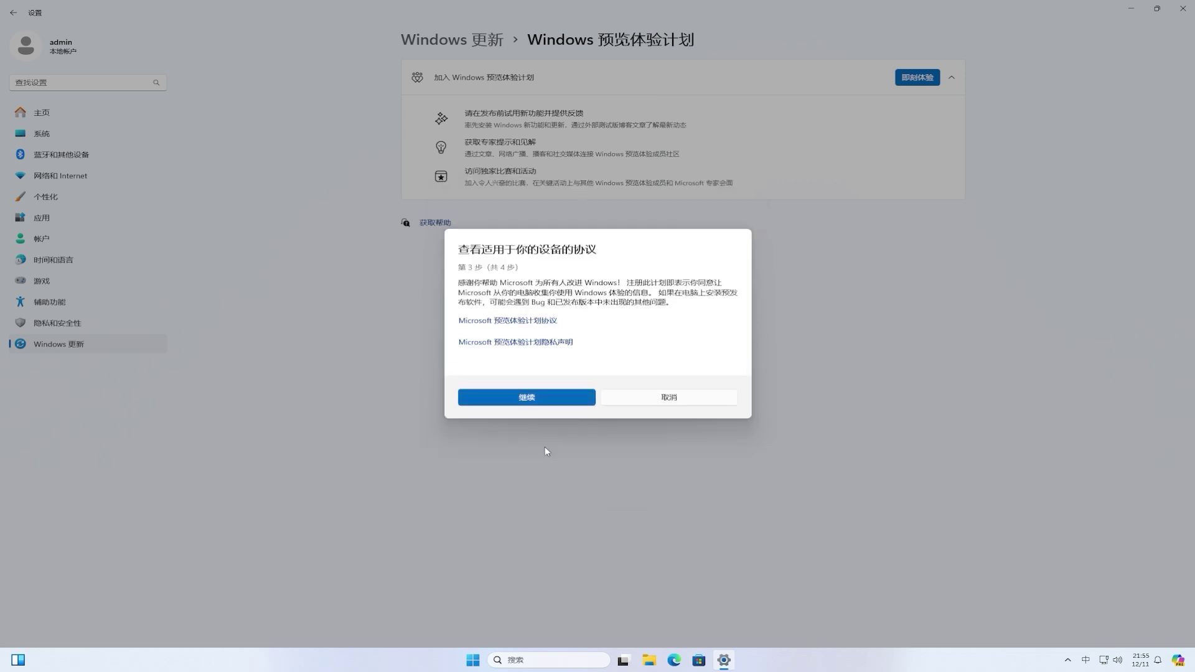
{"action": "left_click", "coordinate": [541, 400]}
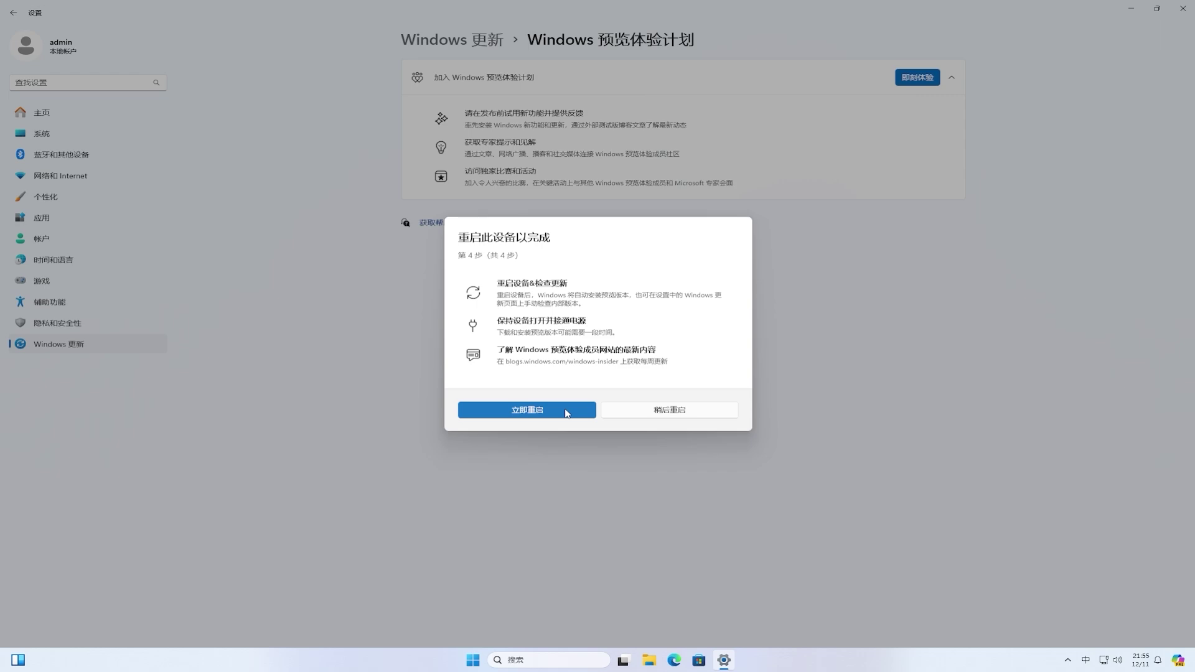
{"action": "left_click", "coordinate": [567, 413]}
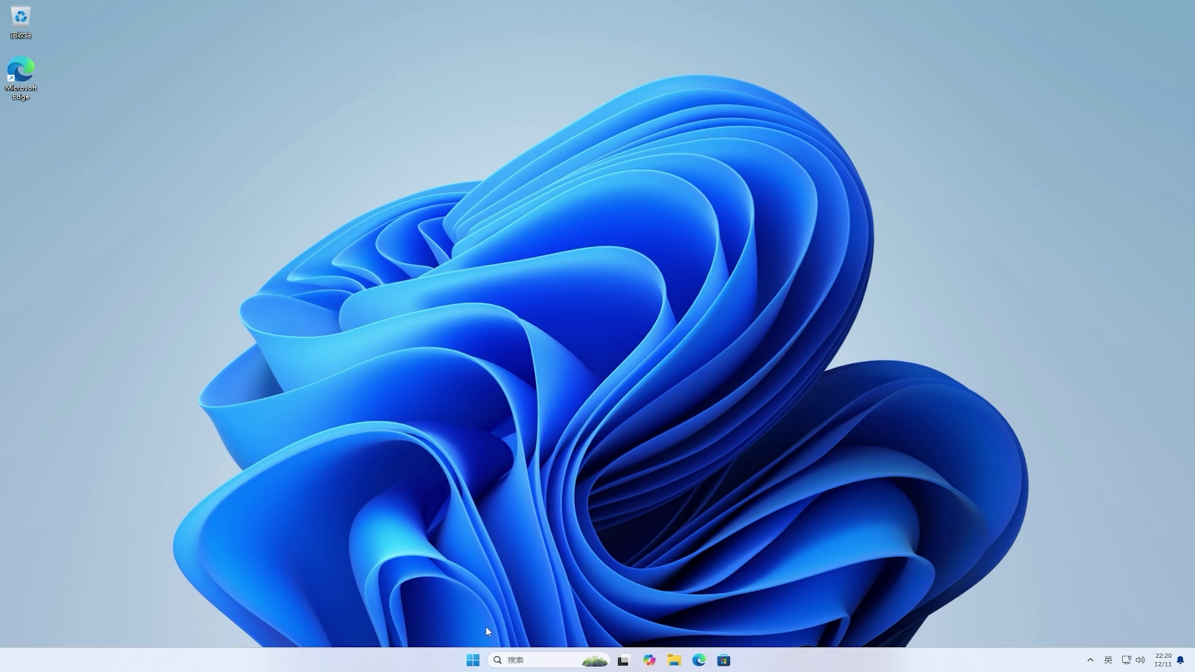
Step: In Settings > Windows 更新, switch 在最新更新可用后立即获取 to 开
{"action": "left_click", "coordinate": [473, 661]}
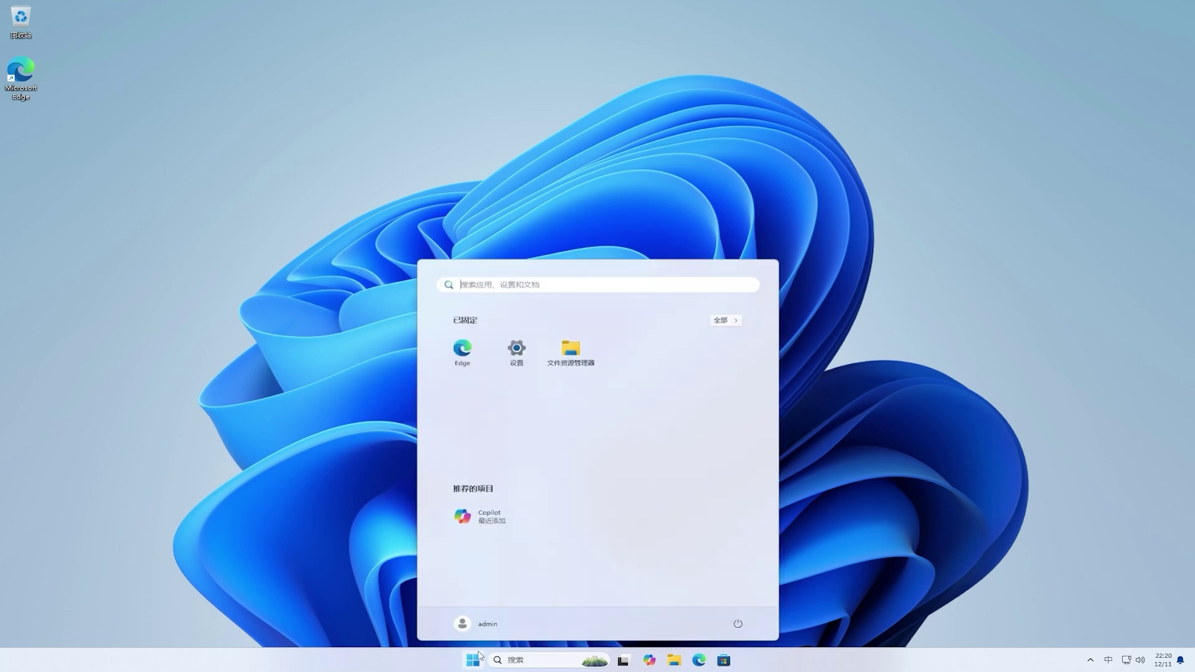
{"action": "key", "text": "shift"}
{"action": "left_click", "coordinate": [517, 355]}
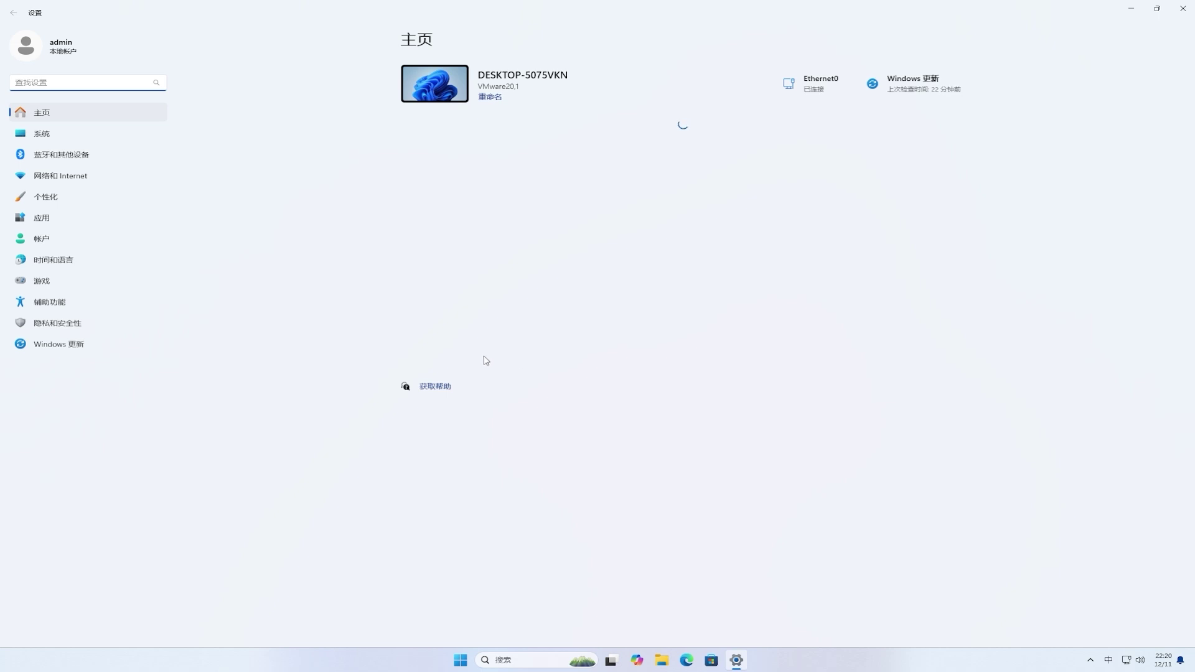
{"action": "left_click", "coordinate": [91, 354]}
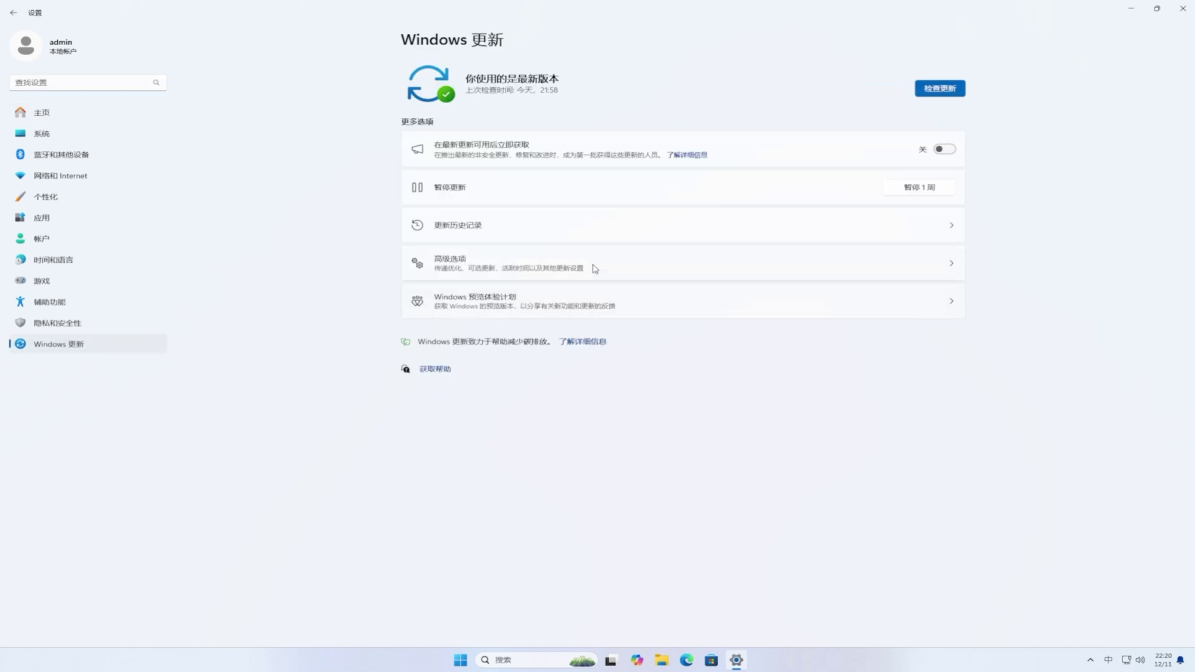
{"action": "left_click", "coordinate": [945, 152]}
Step: Check for updates to get Insider Preview 10.0.22635.4660, then restart now
{"action": "left_click", "coordinate": [940, 88]}
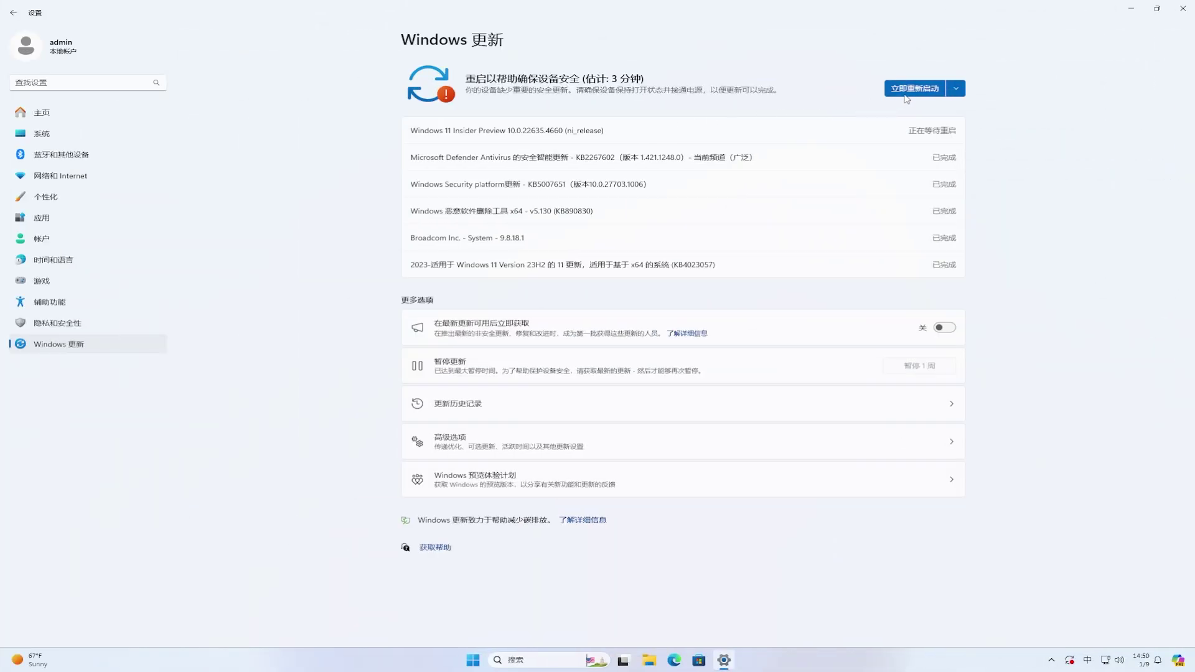
{"action": "left_click", "coordinate": [920, 93]}
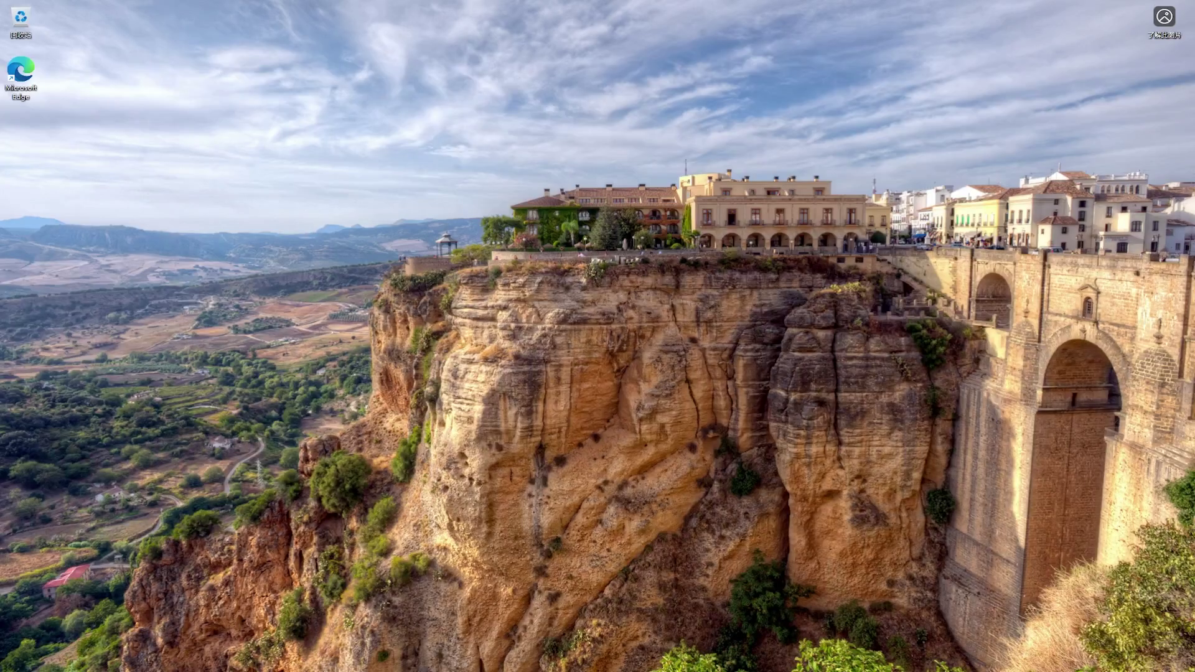
Step: Apply the blue Windows bloom theme through desktop 个性化, then close Settings
{"action": "right_click", "coordinate": [515, 280]}
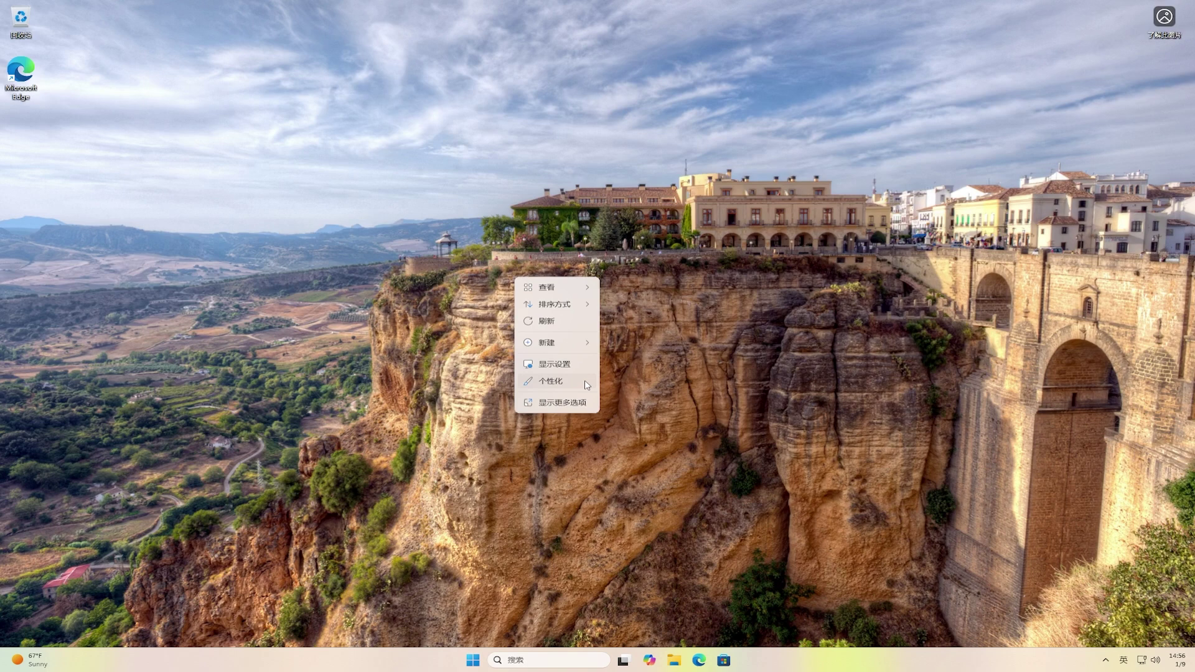
{"action": "left_click", "coordinate": [551, 381]}
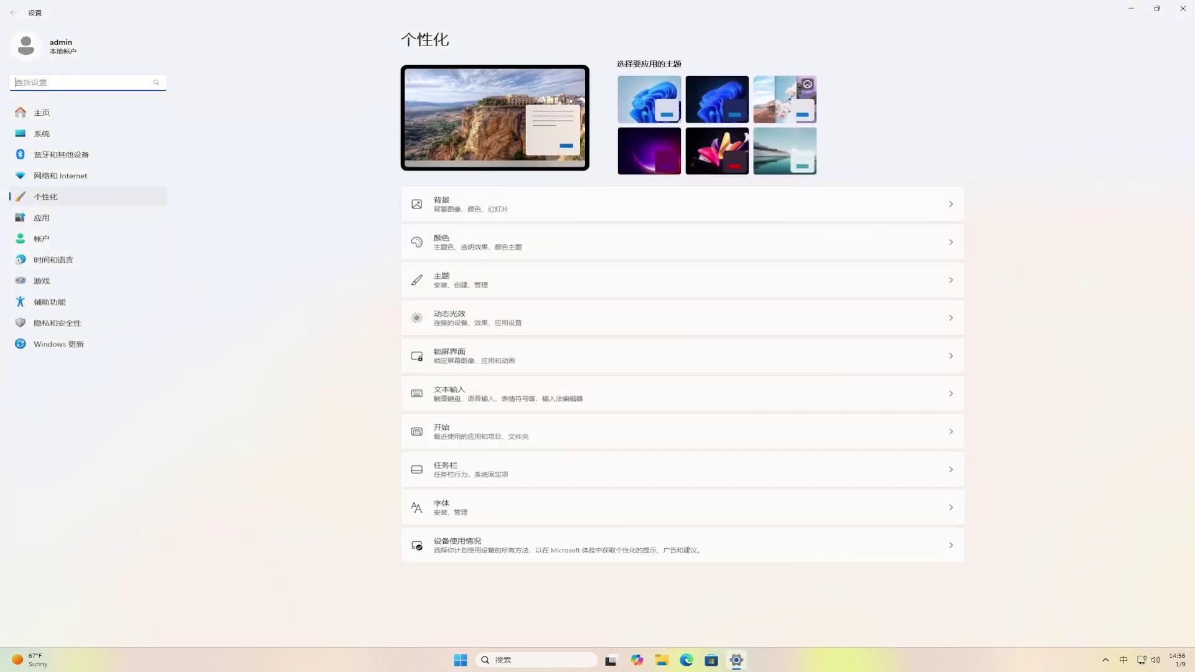
{"action": "left_click", "coordinate": [639, 107]}
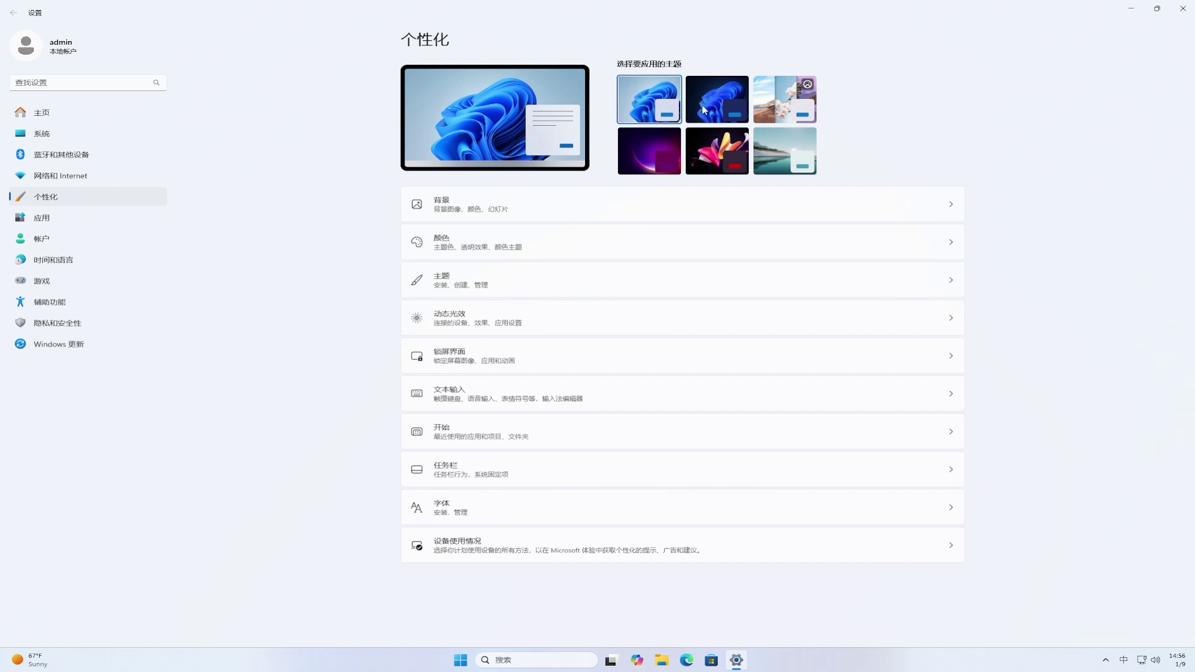
{"action": "left_click", "coordinate": [1183, 14]}
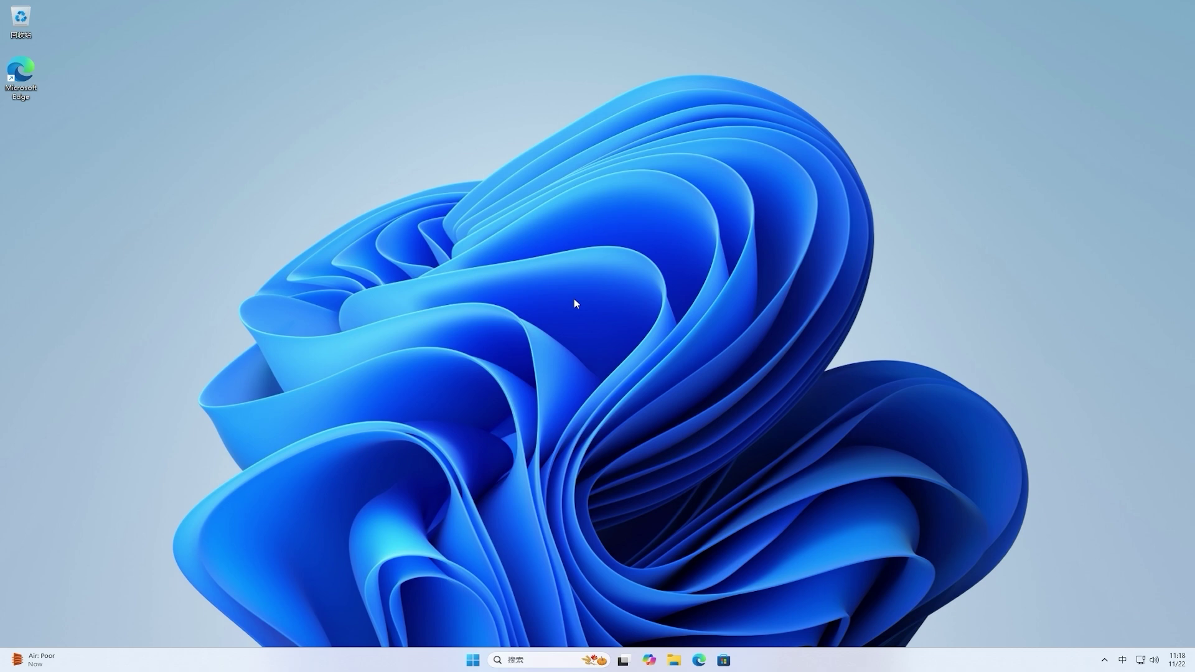
Step: Open 详细信息 from the properties of 本地磁盘 (C:) in File Explorer's 此电脑
{"action": "left_click", "coordinate": [675, 660]}
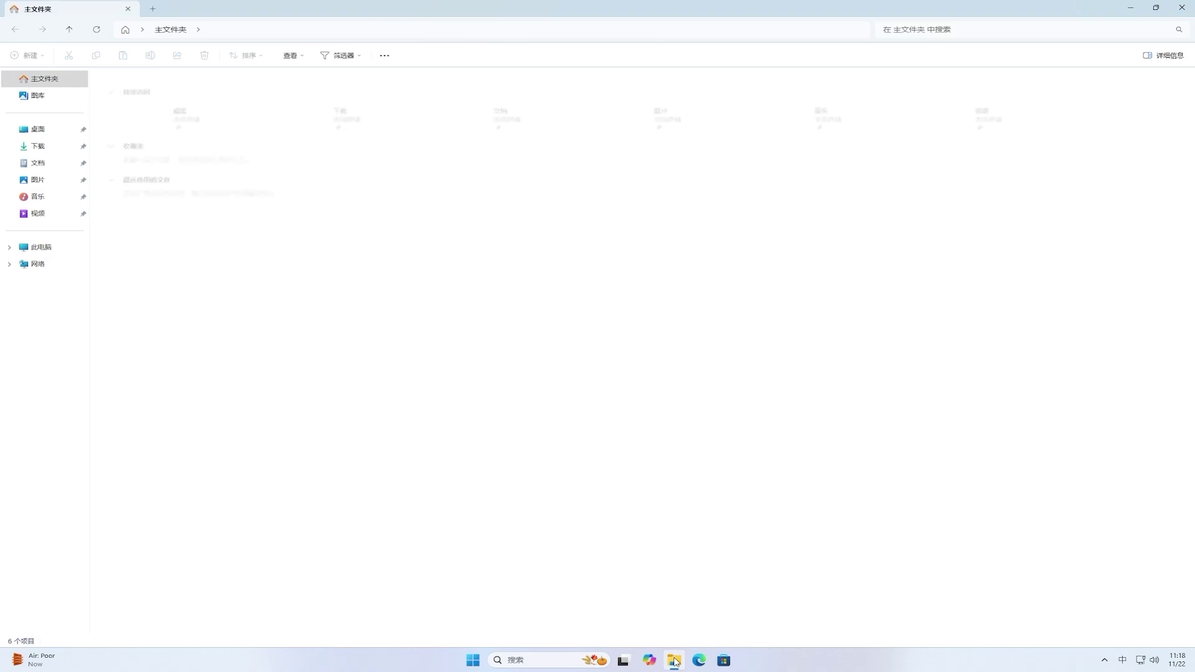
{"action": "left_click", "coordinate": [59, 251]}
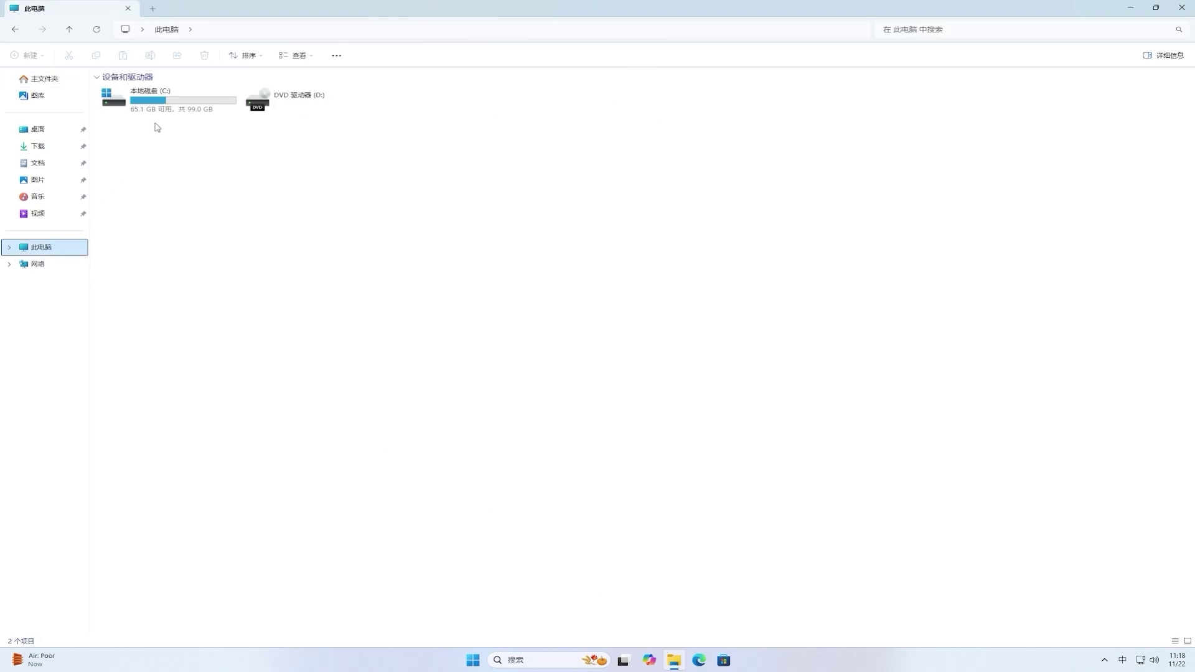
{"action": "left_click", "coordinate": [170, 98]}
{"action": "right_click", "coordinate": [170, 98]}
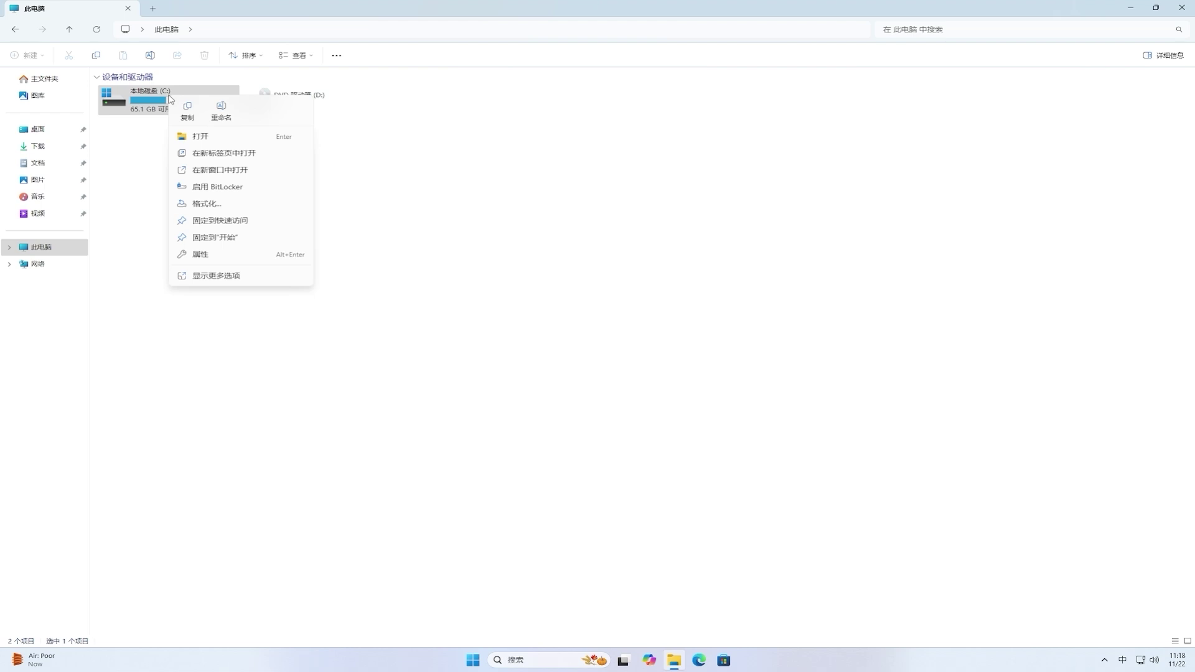
{"action": "left_click", "coordinate": [288, 258]}
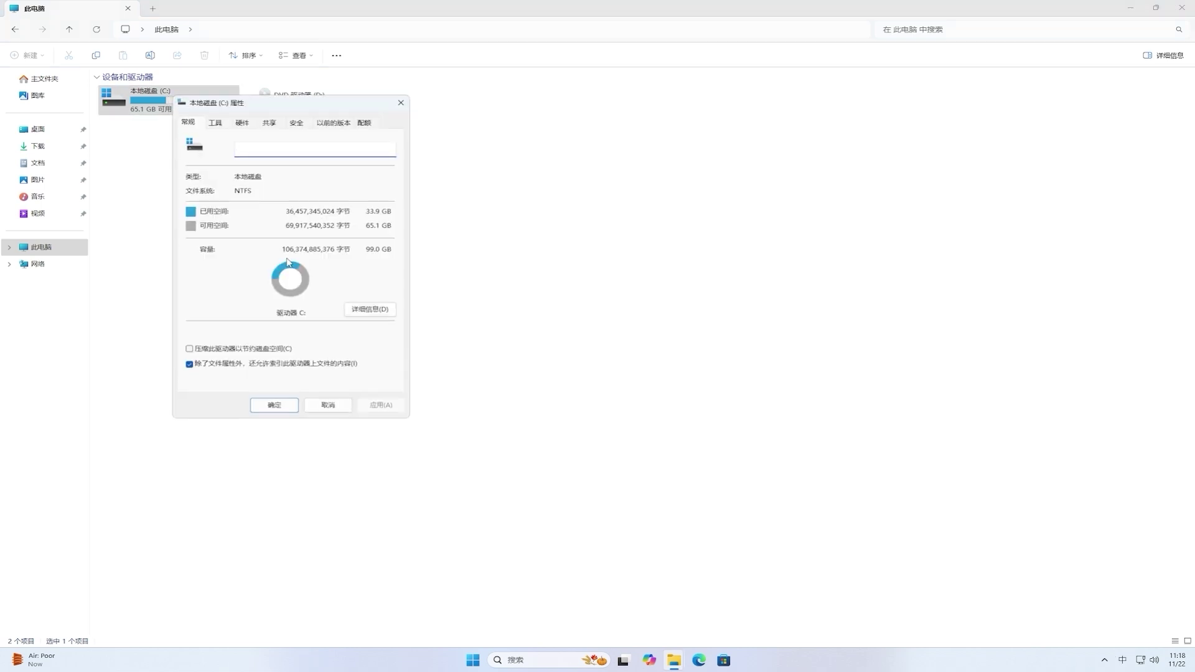
{"action": "left_click", "coordinate": [383, 316]}
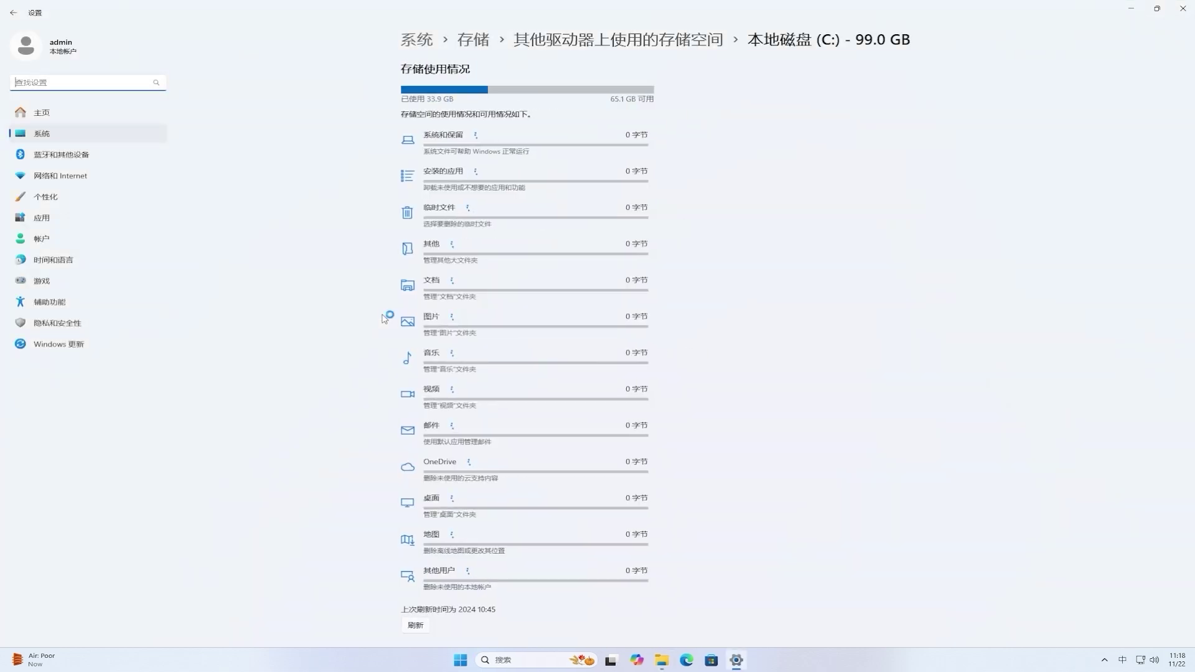
Step: Permanently delete C:'s temporary files, including the 11.7 GB of previous Windows installation files
{"action": "left_click", "coordinate": [539, 225]}
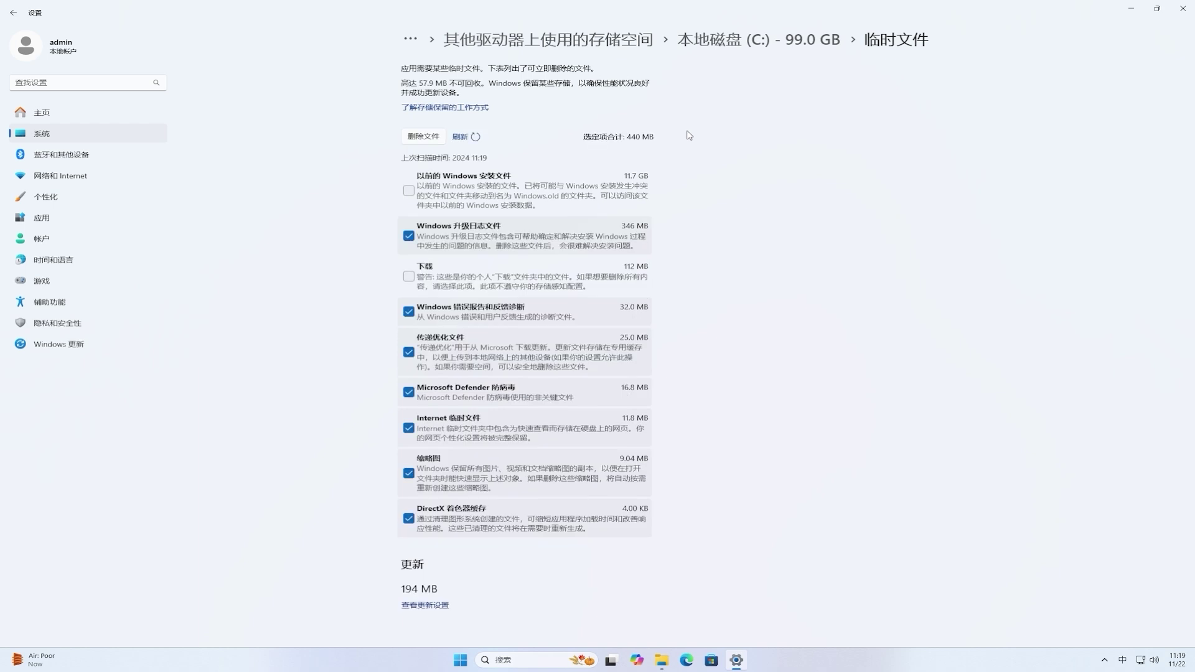
{"action": "left_click", "coordinate": [408, 193]}
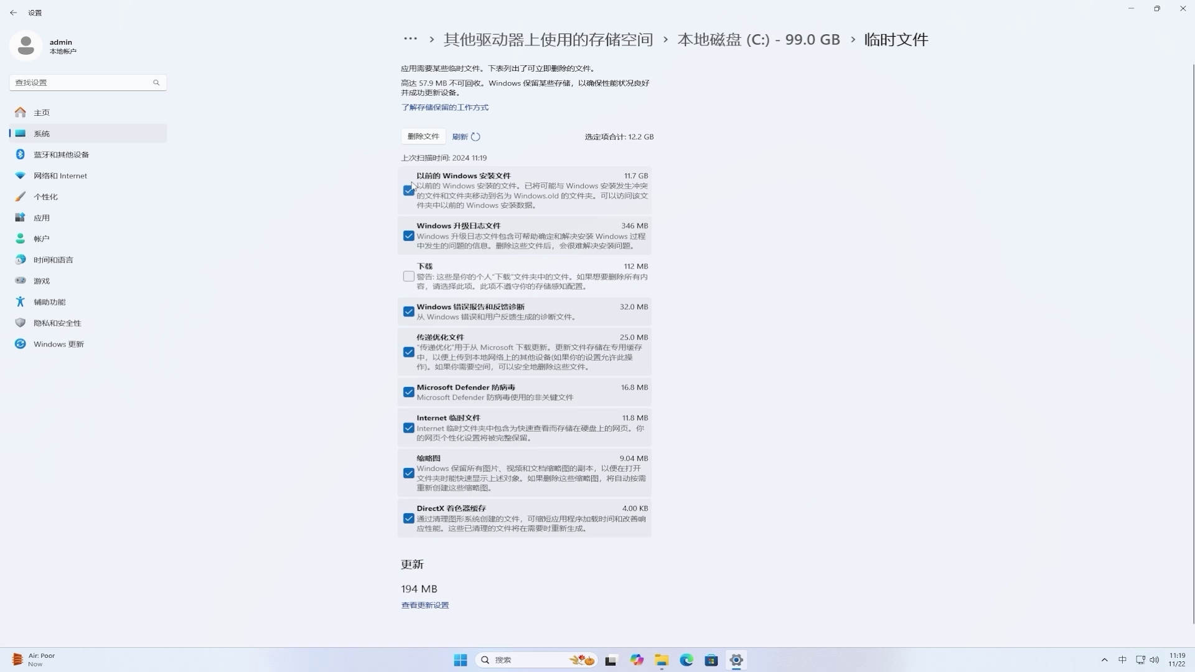
{"action": "left_click", "coordinate": [435, 138]}
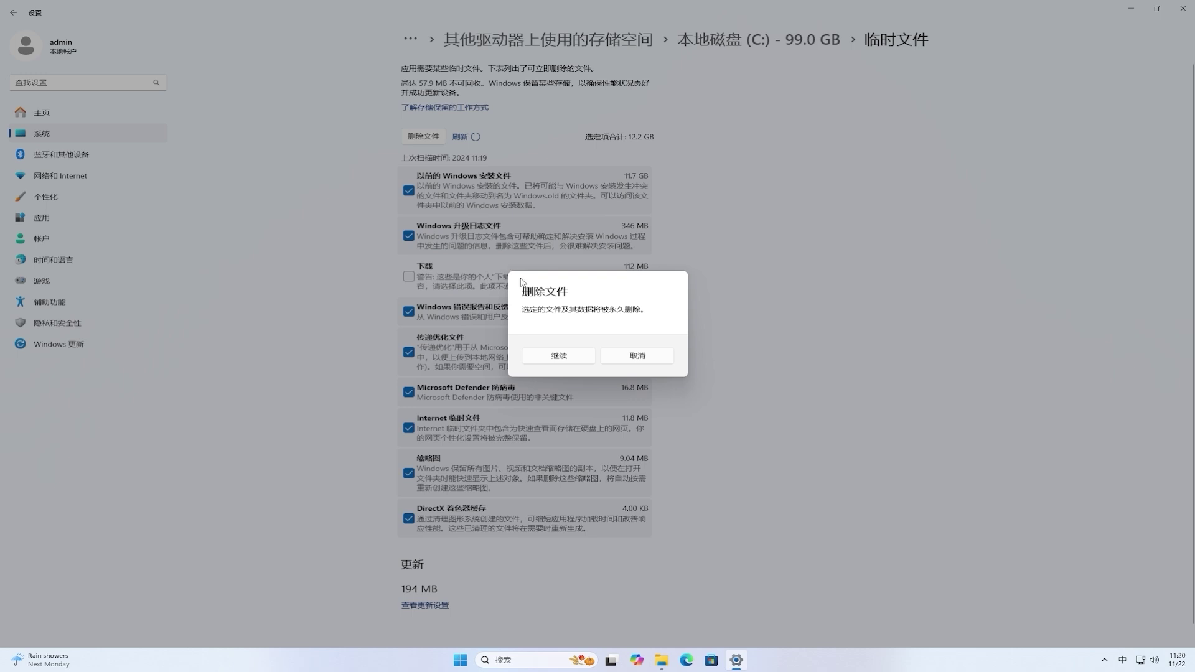
{"action": "left_click", "coordinate": [589, 357]}
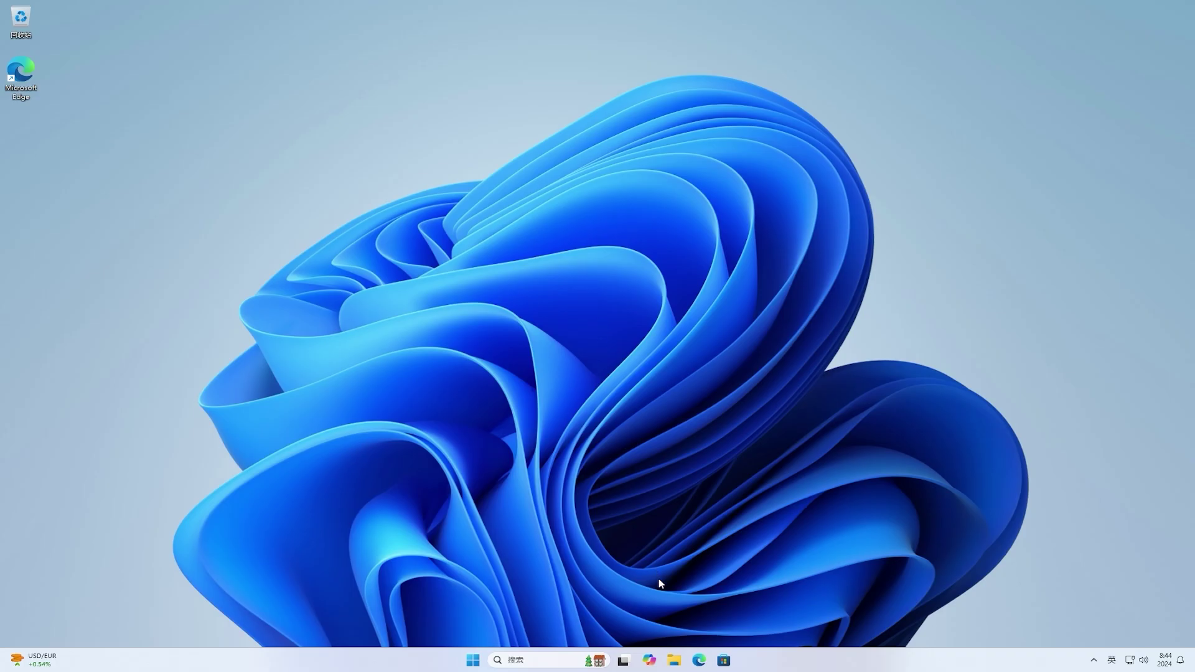
Step: In Microsoft Edge, go to google.com and search for 'vivetool'
{"action": "left_click", "coordinate": [699, 661]}
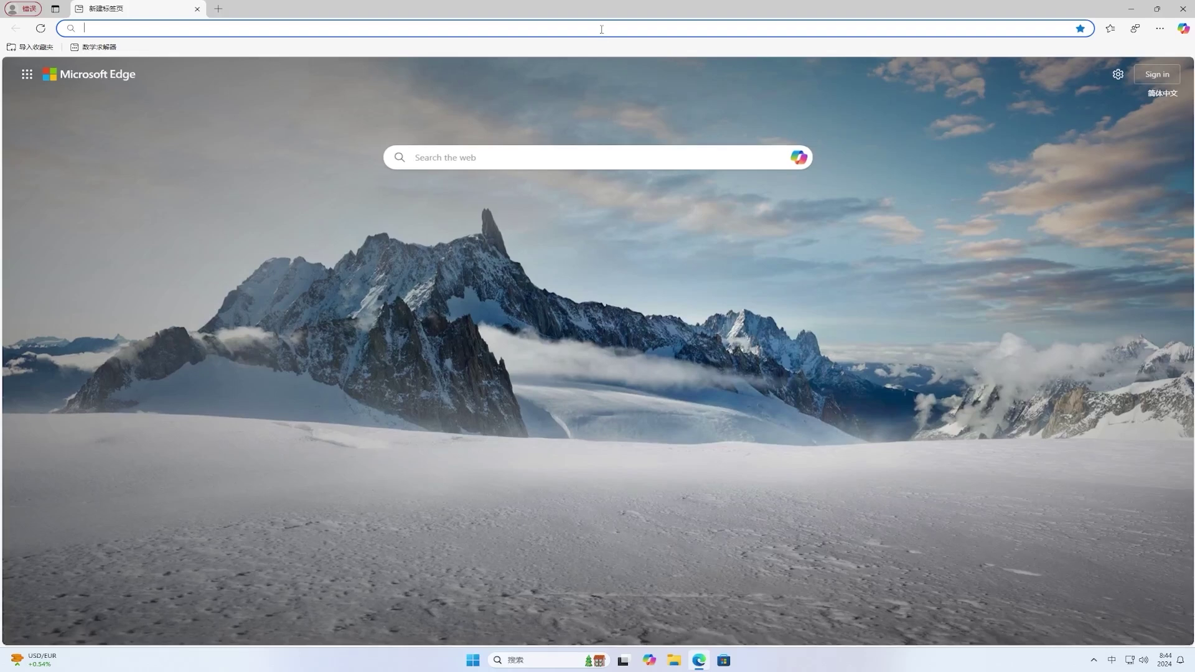
{"action": "key", "text": "shift"}
{"action": "type", "text": "google.com"}
{"action": "key", "text": "Return"}
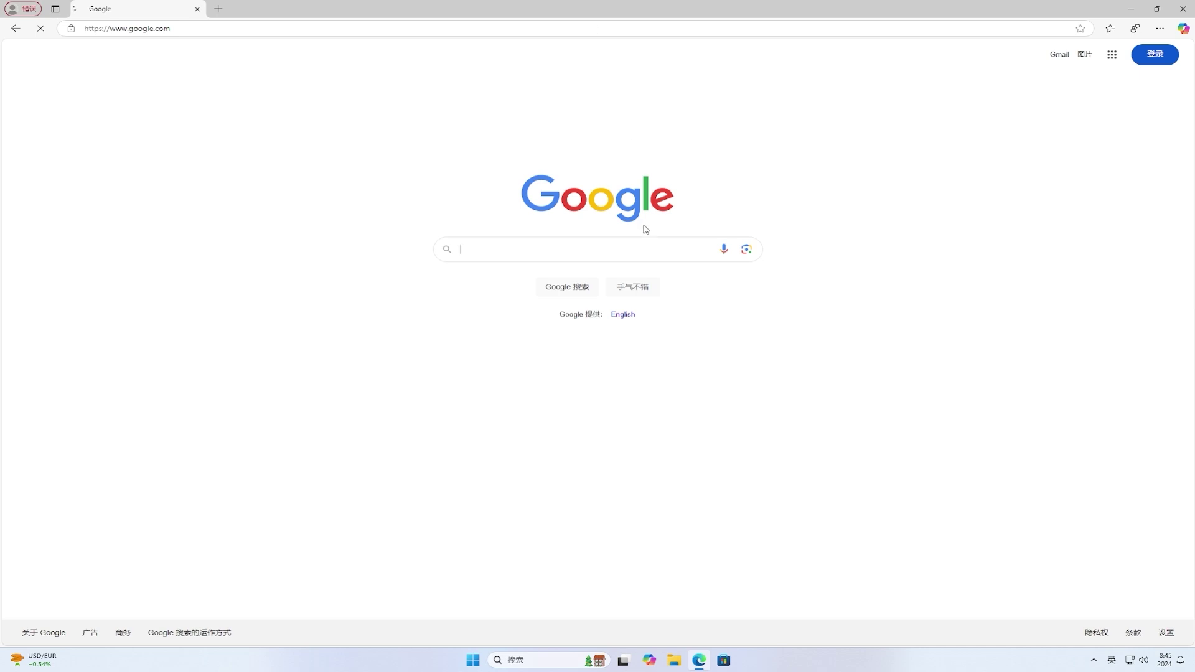
{"action": "type", "text": "vivetool"}
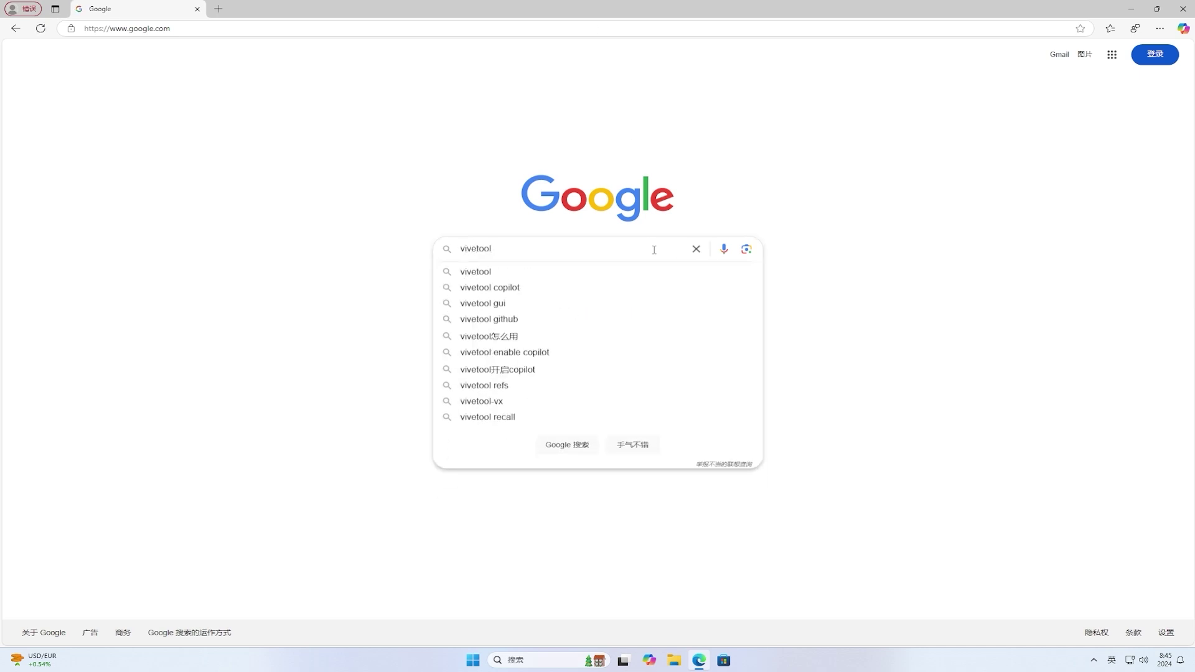
{"action": "key", "text": "Return"}
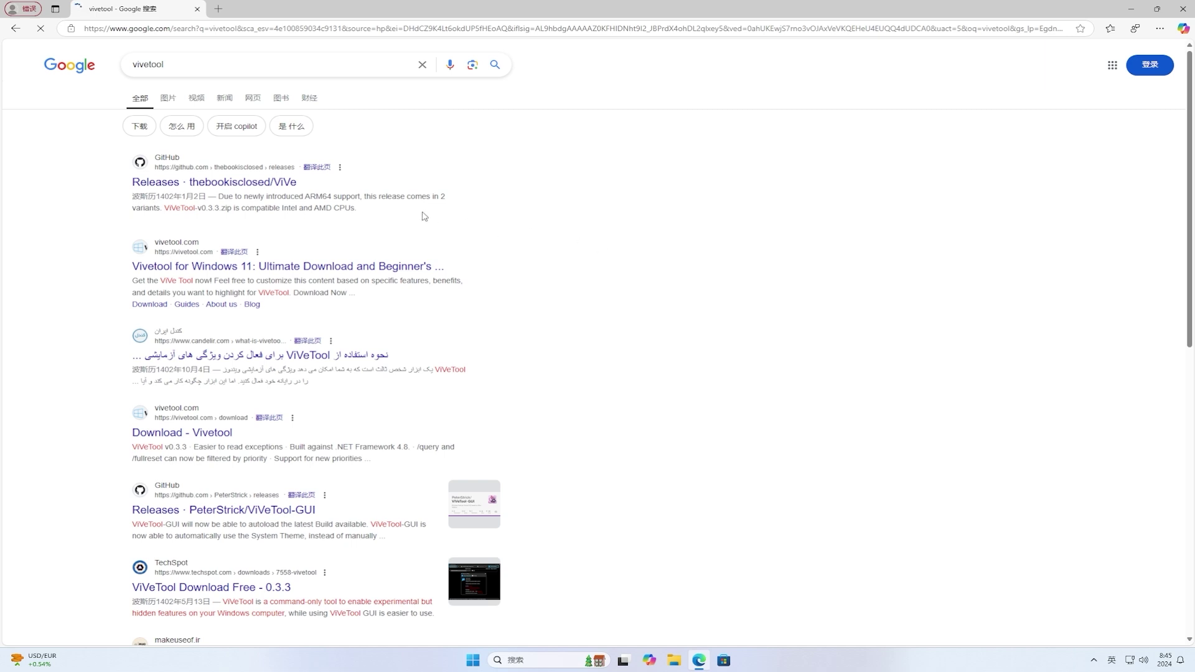
Step: Download ViVeTool-v0.3.3.zip from the ViVe GitHub releases page and show it in its folder
{"action": "left_click", "coordinate": [285, 182]}
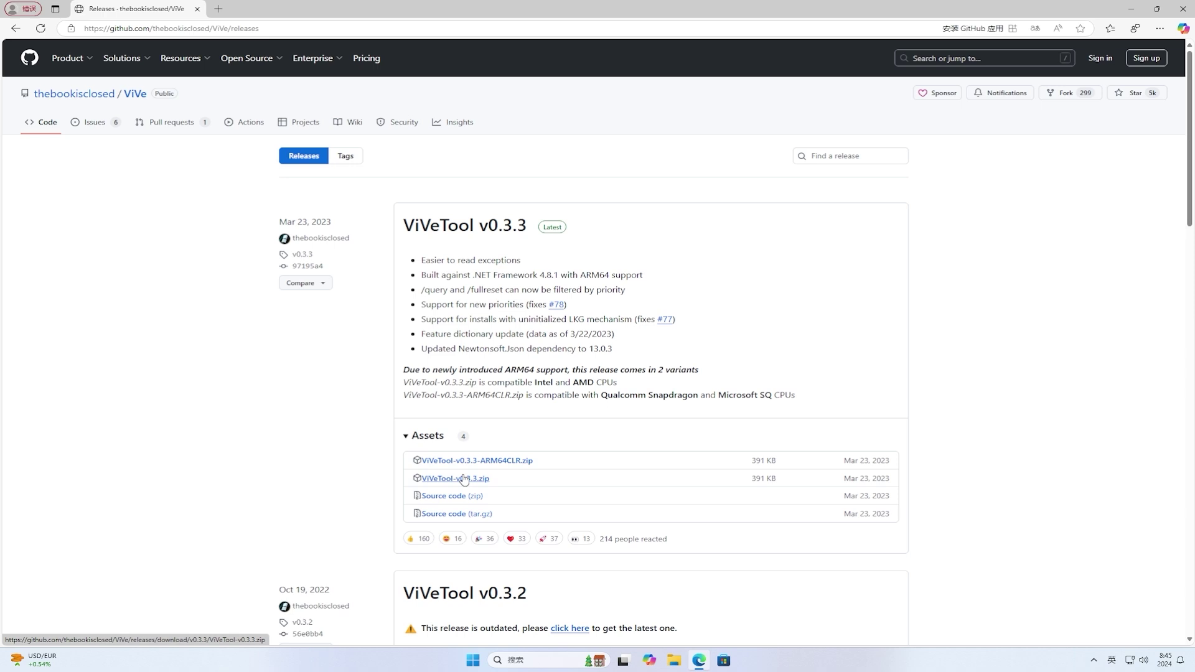
{"action": "left_click", "coordinate": [464, 478]}
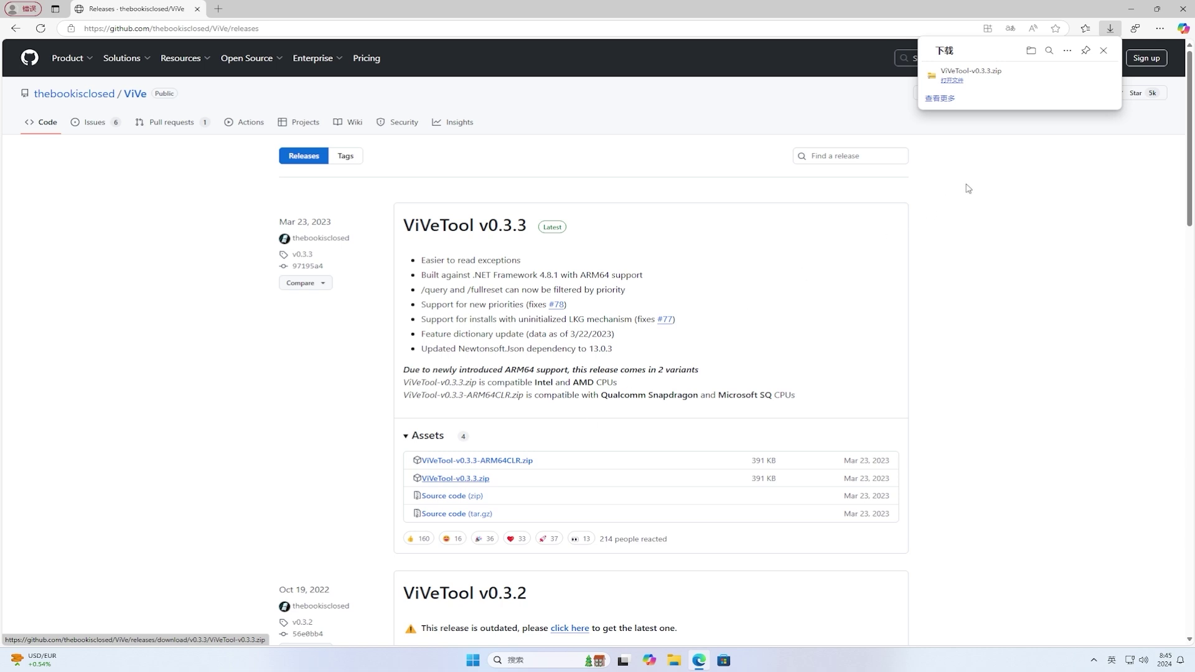
{"action": "left_click", "coordinate": [1074, 82]}
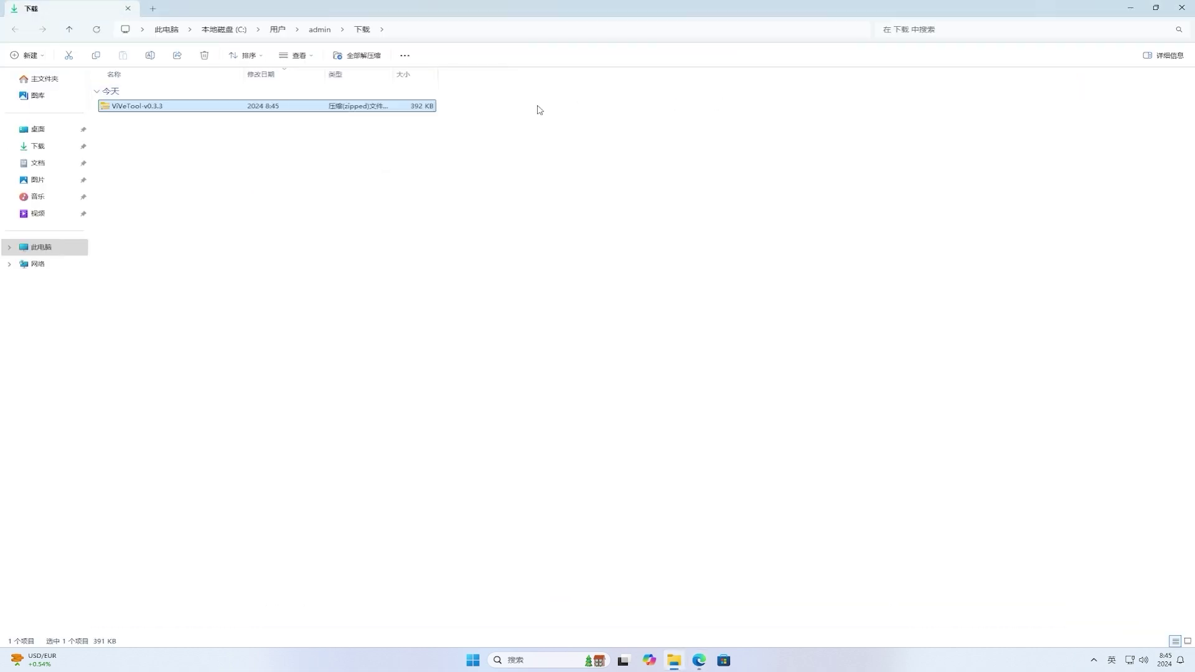
Step: Extract ViVeTool-v0.3.3.zip into C:\Users\admin\Downloads\ViVeTool-v0.3.3
{"action": "right_click", "coordinate": [159, 107]}
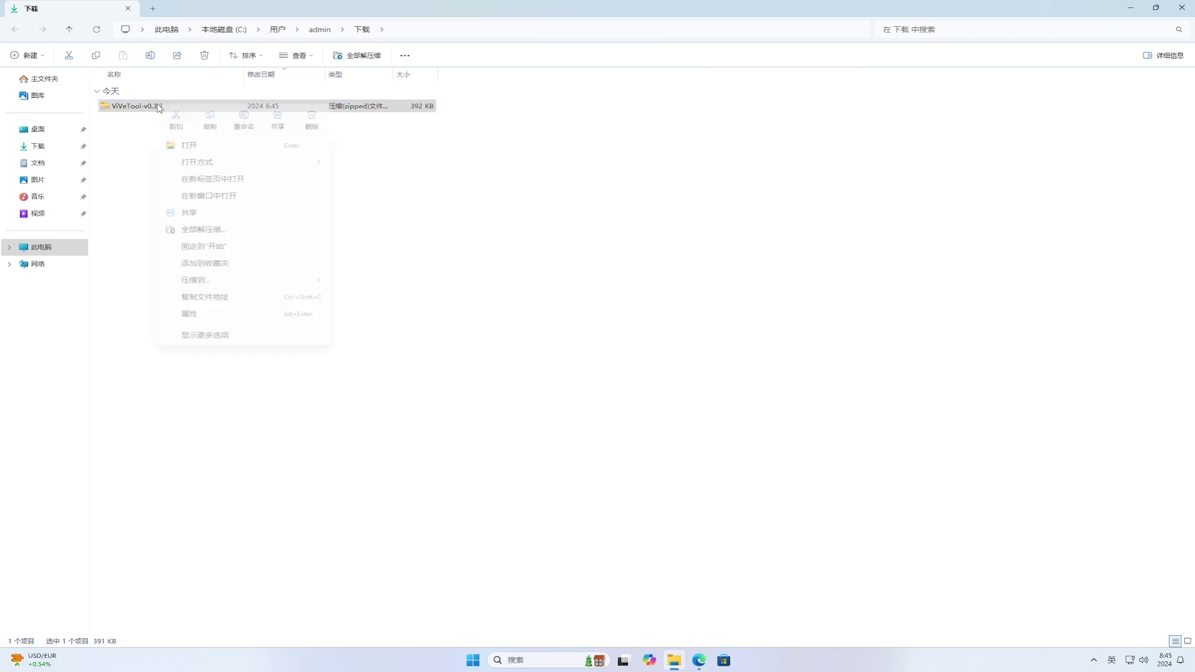
{"action": "left_click", "coordinate": [284, 230]}
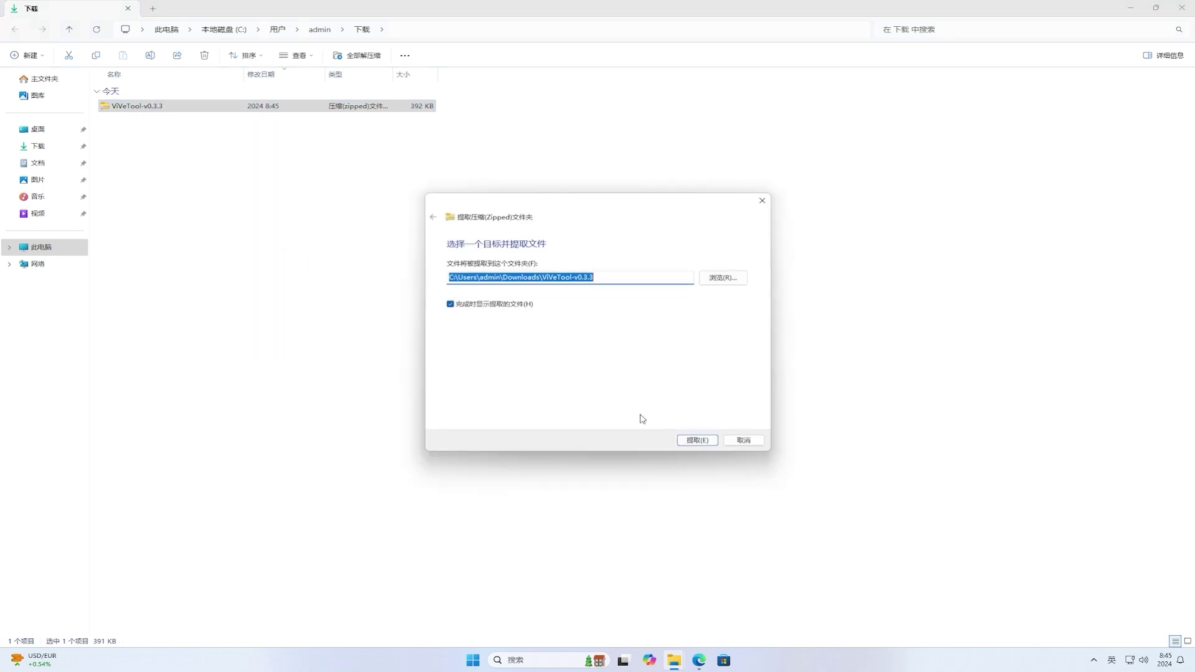
{"action": "left_click", "coordinate": [698, 441]}
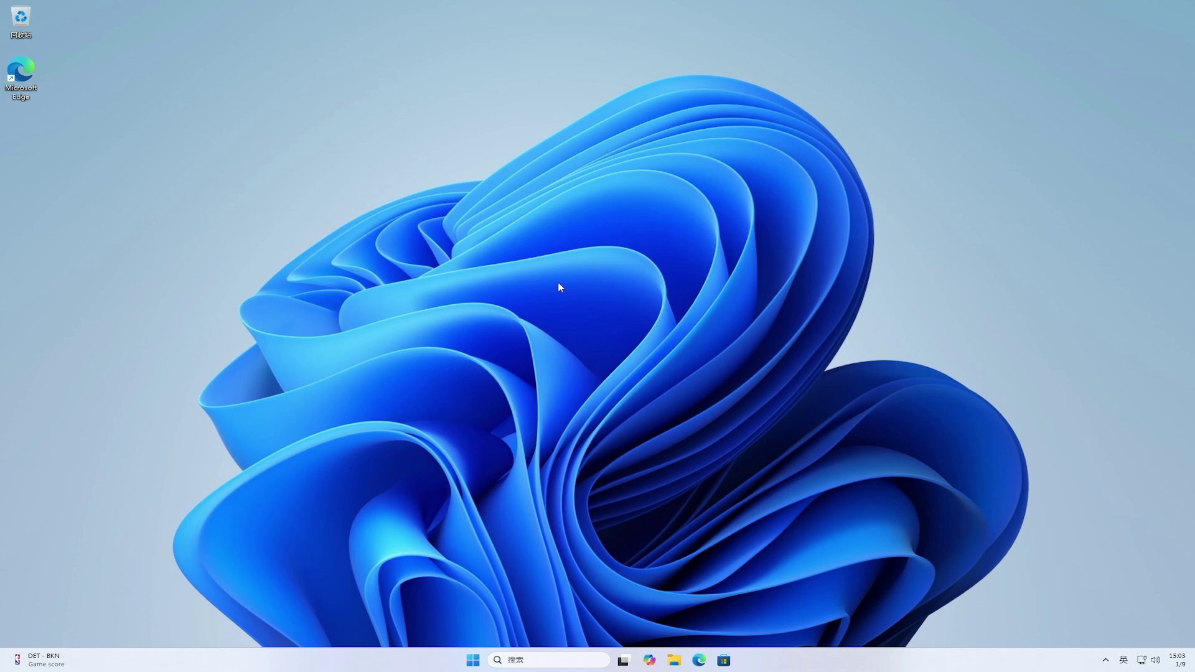
{"action": "left_click", "coordinate": [473, 660]}
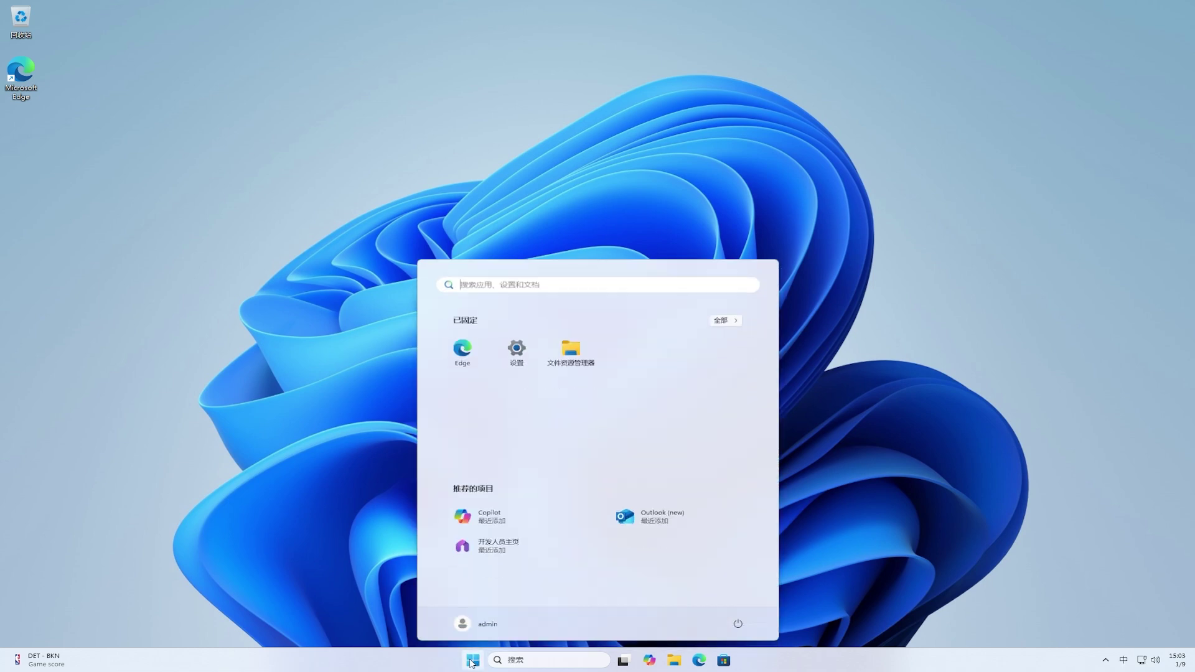
{"action": "left_click", "coordinate": [517, 360]}
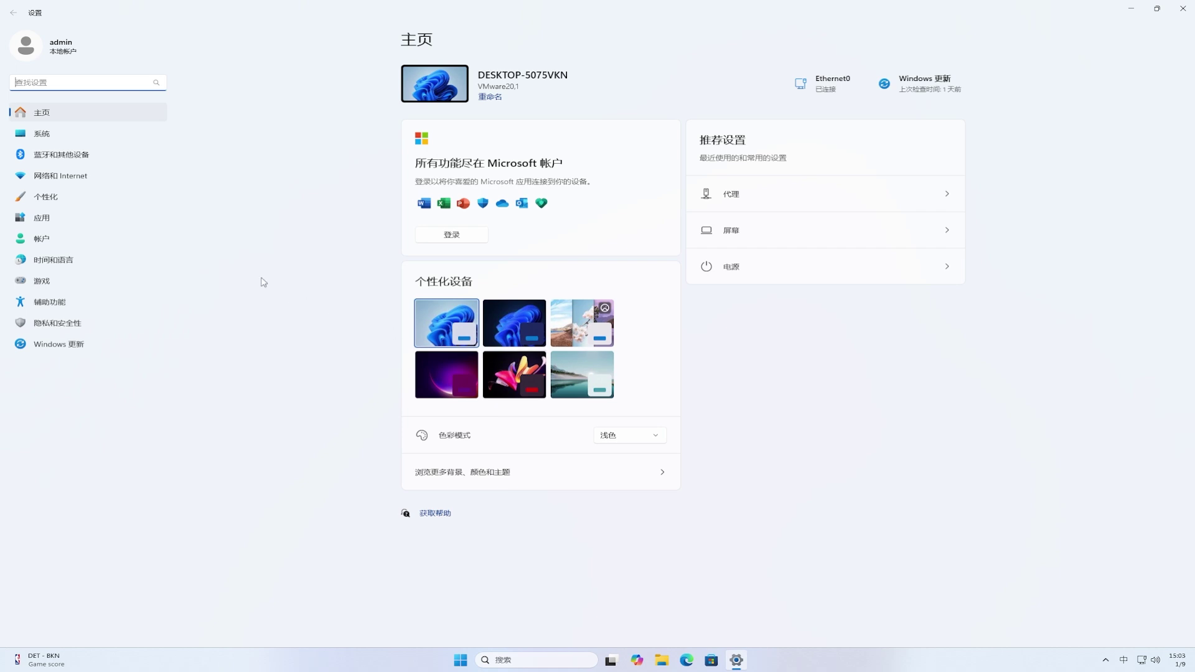
{"action": "left_click", "coordinate": [48, 139]}
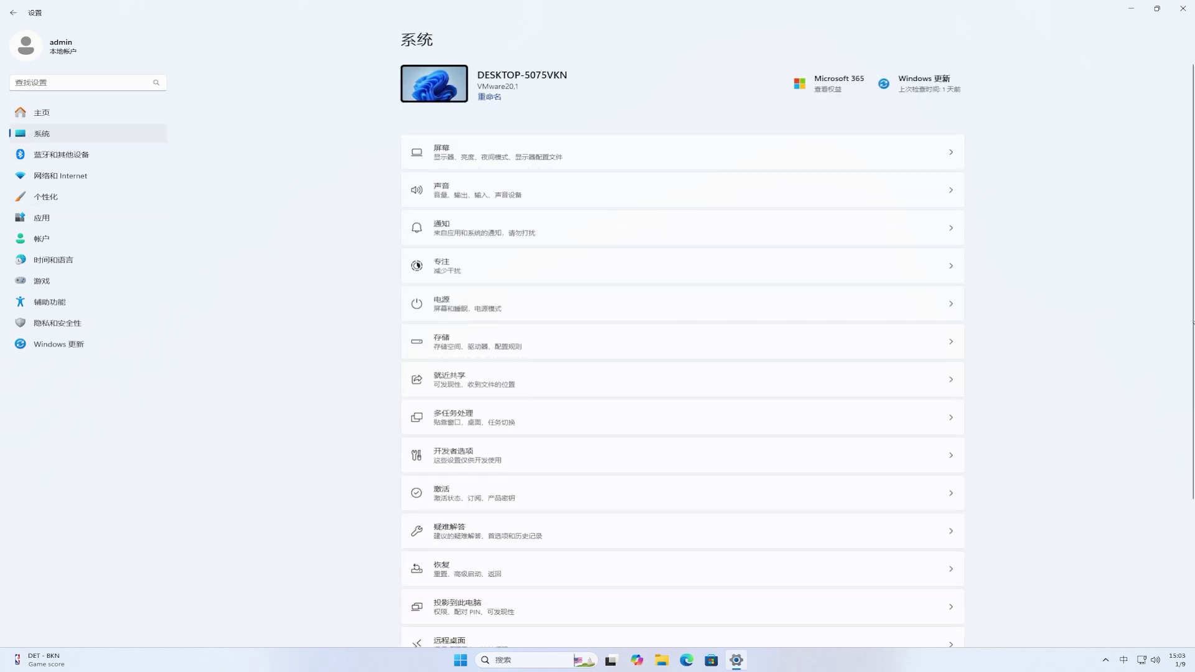
{"action": "scroll", "coordinate": [1176, 370], "scroll_direction": "down", "scroll_amount": 5}
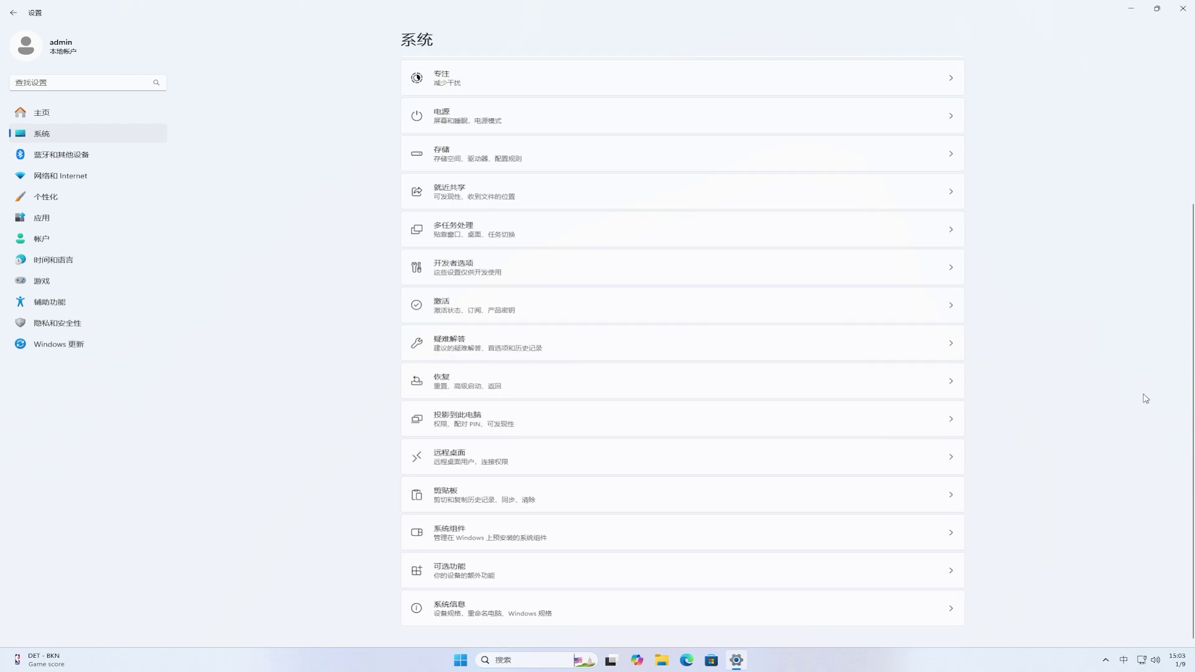
{"action": "left_click", "coordinate": [712, 606]}
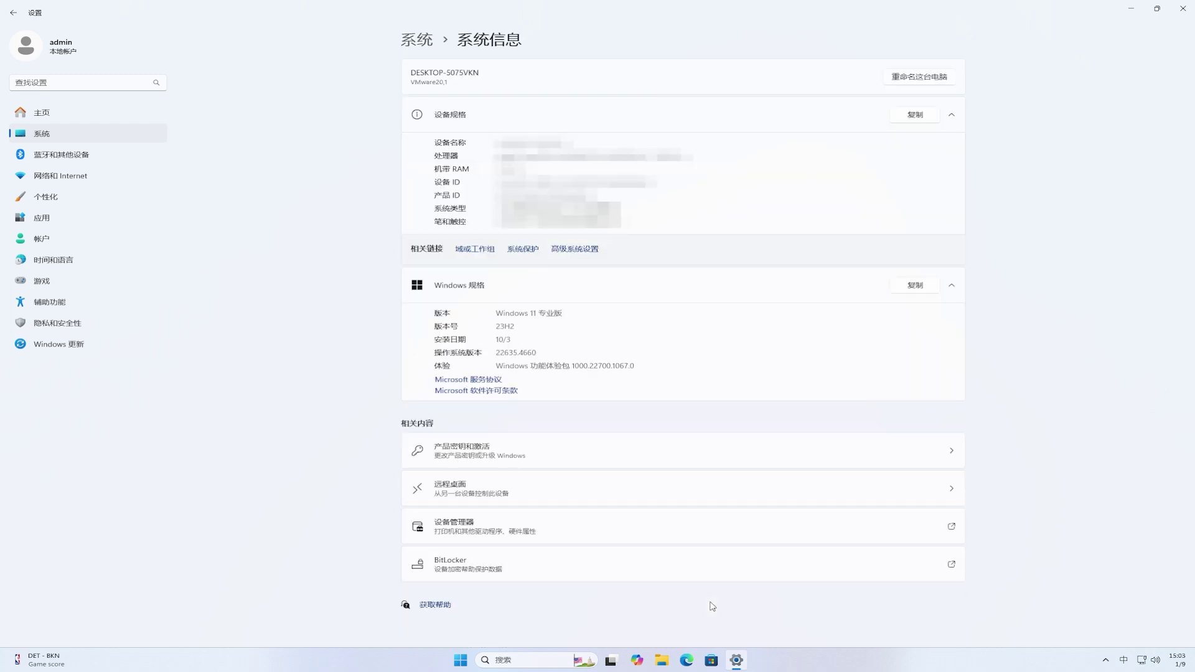
{"action": "left_click", "coordinate": [1180, 19]}
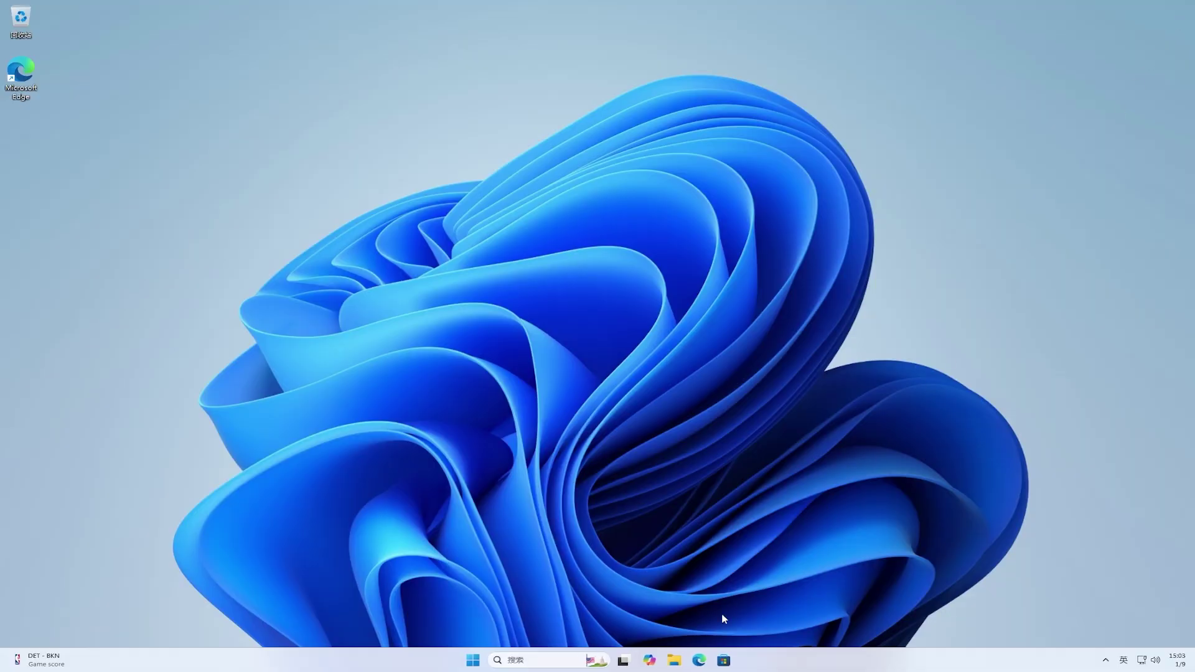
Step: Open Downloads\ViVeTool-v0.3.3 in File Explorer and copy its full path from the address bar
{"action": "left_click", "coordinate": [677, 662]}
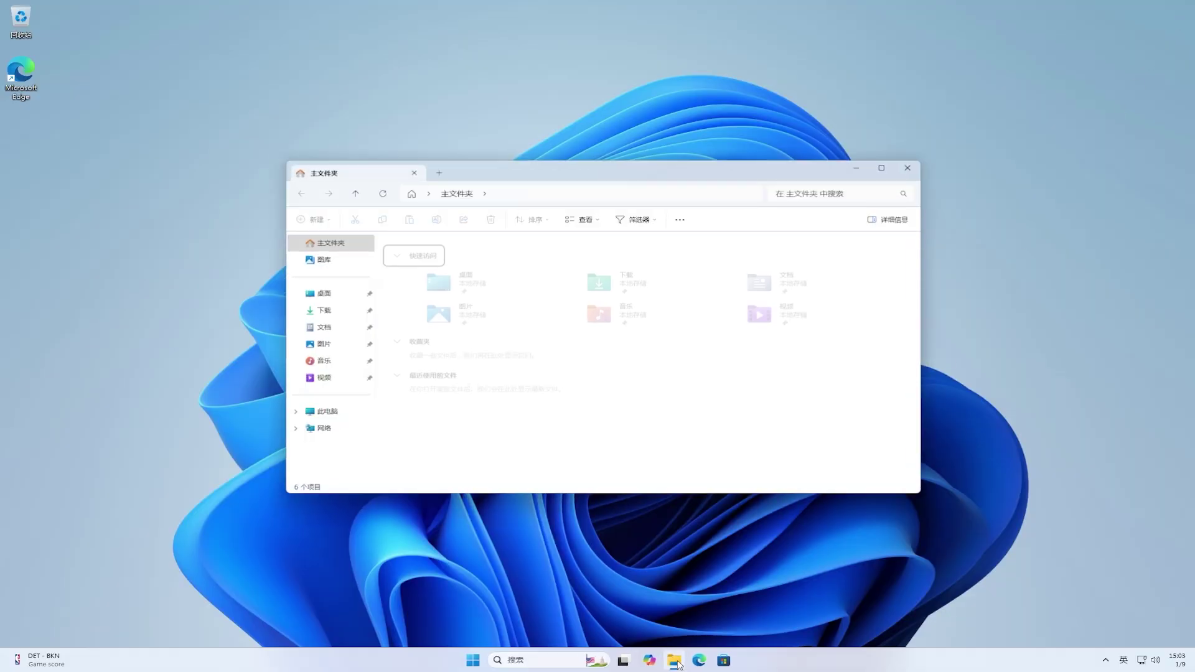
{"action": "left_click", "coordinate": [323, 312]}
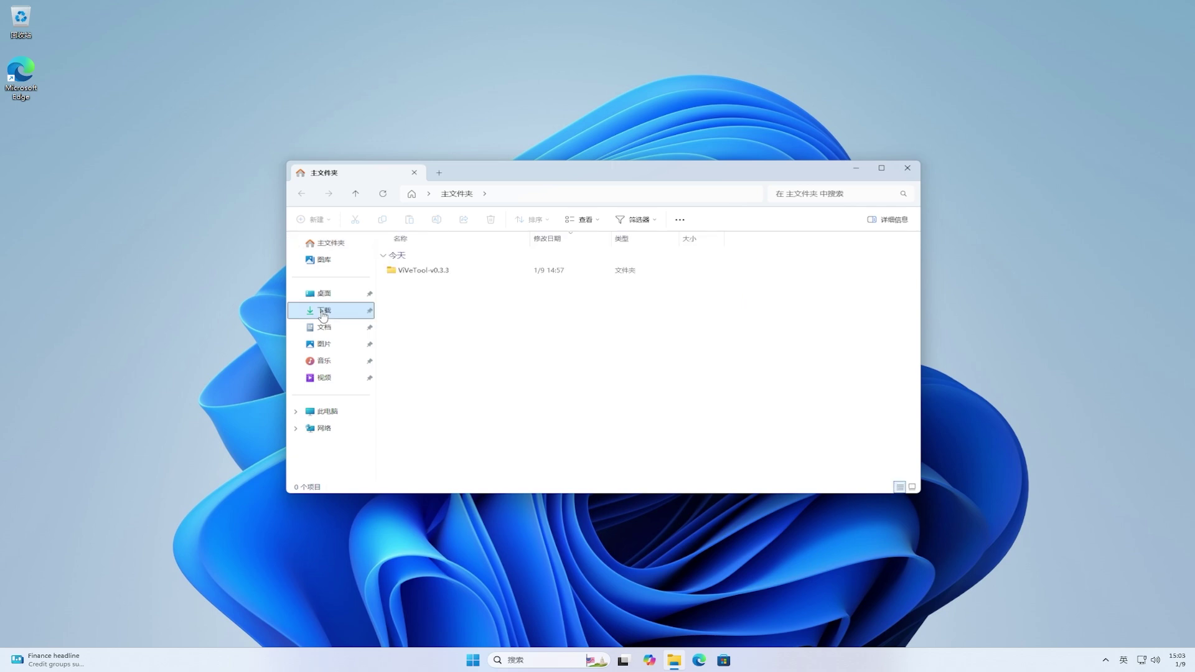
{"action": "double_click", "coordinate": [450, 272]}
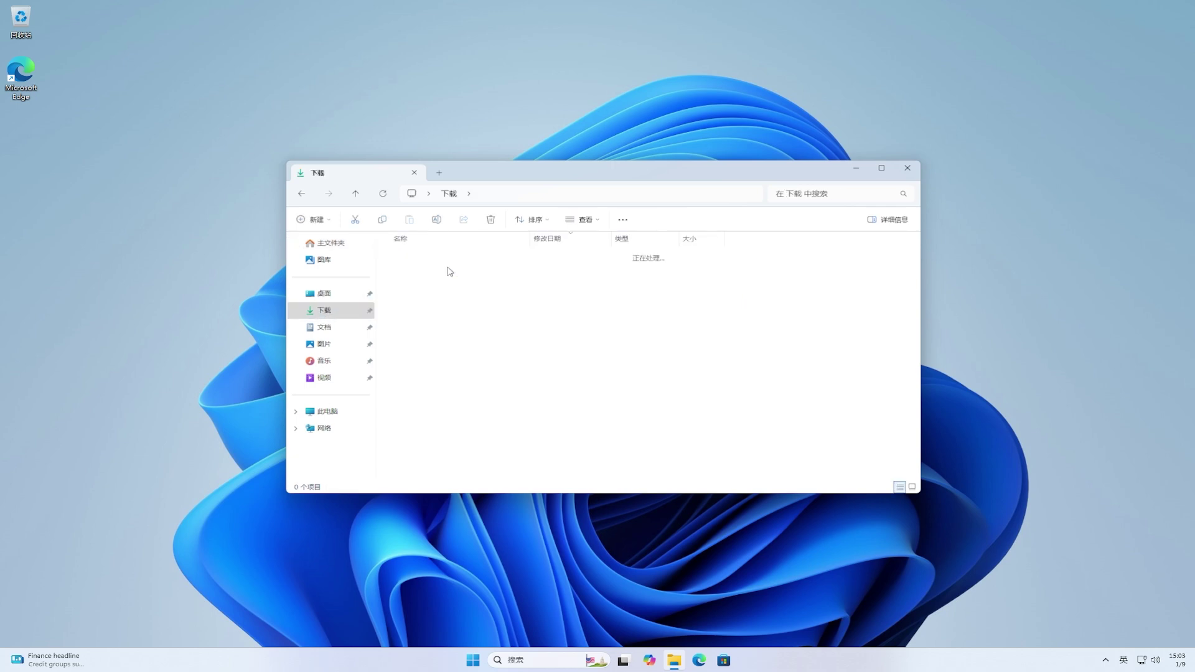
{"action": "left_click", "coordinate": [658, 194]}
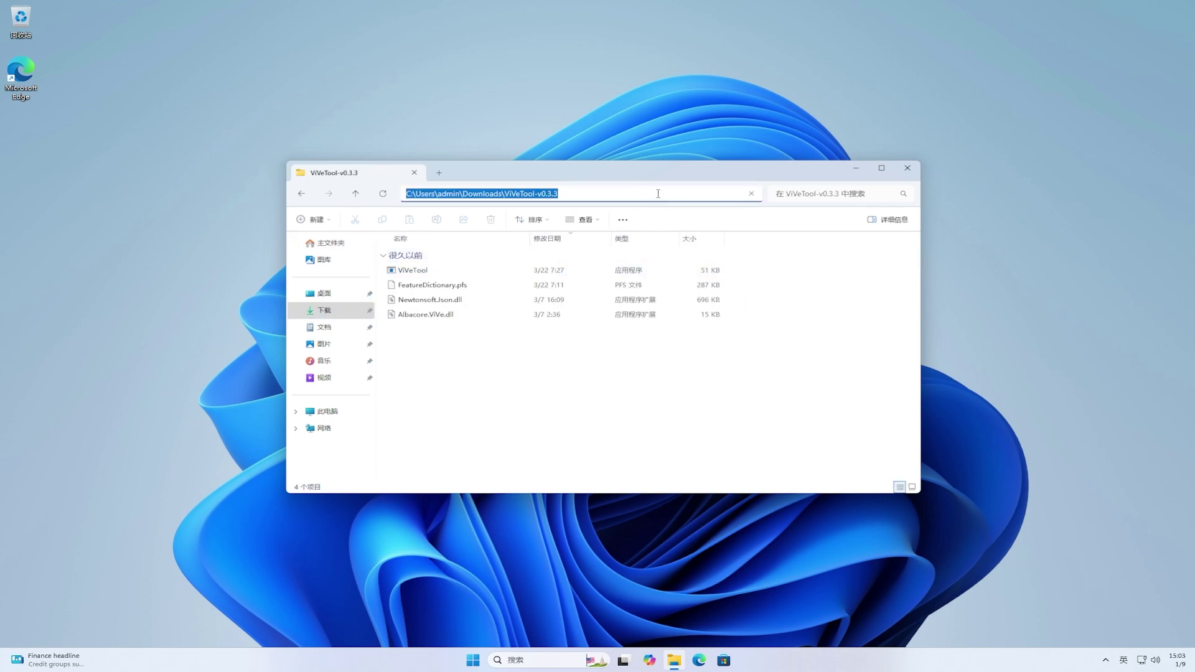
{"action": "right_click", "coordinate": [658, 194]}
{"action": "left_click", "coordinate": [688, 222]}
Step: Close File Explorer and launch Command Prompt as administrator from a Start search for 'cmd'
{"action": "left_click", "coordinate": [907, 169]}
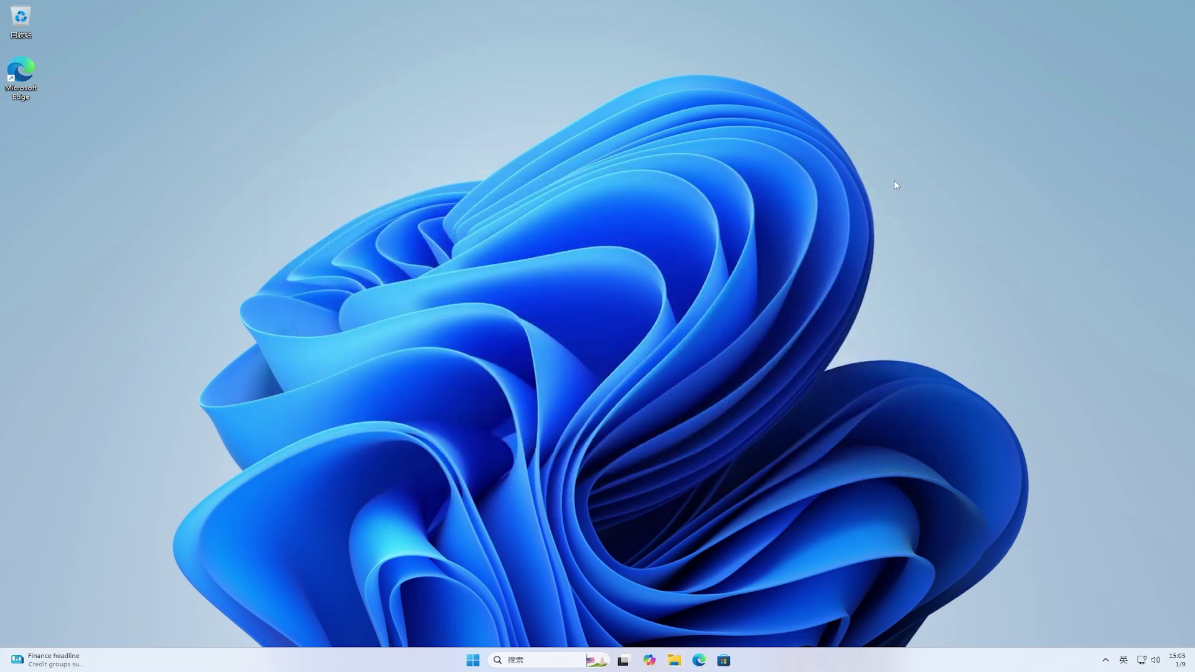
{"action": "left_click", "coordinate": [474, 659]}
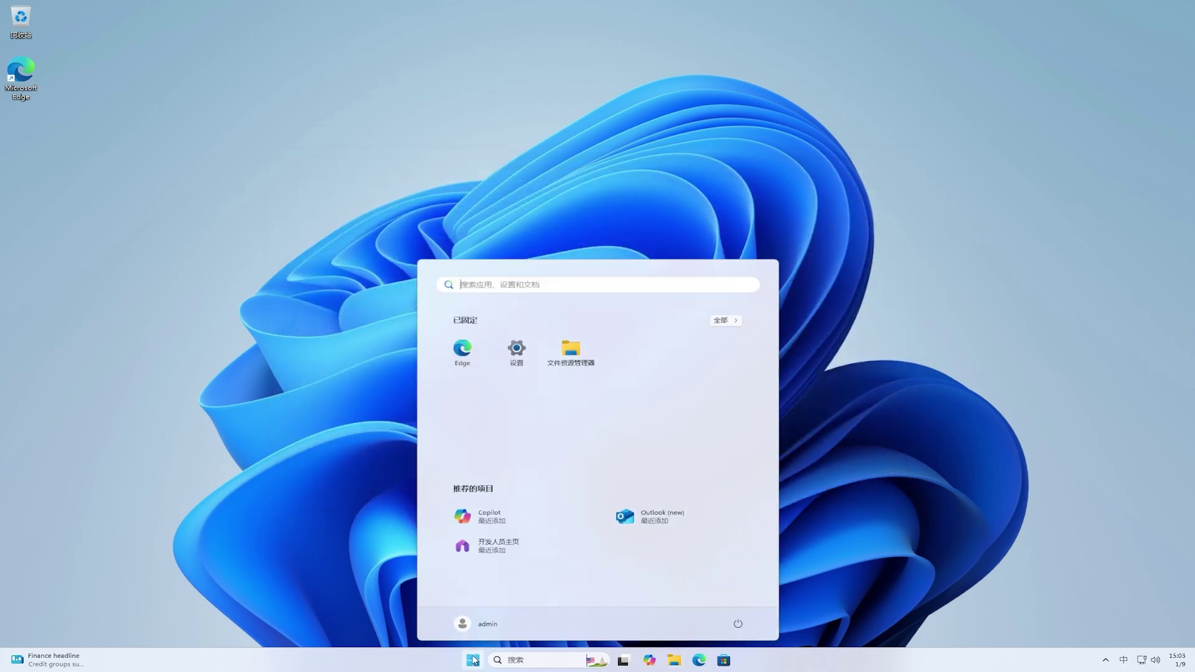
{"action": "key", "text": "shift"}
{"action": "type", "text": "cmd"}
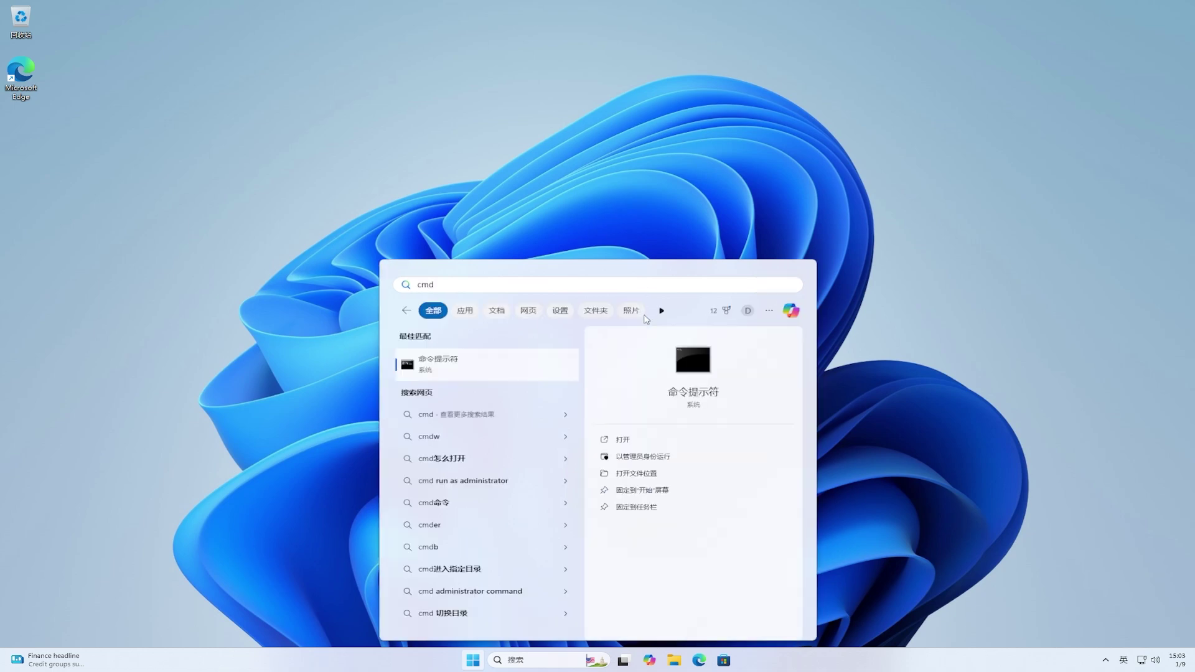
{"action": "left_click", "coordinate": [655, 460]}
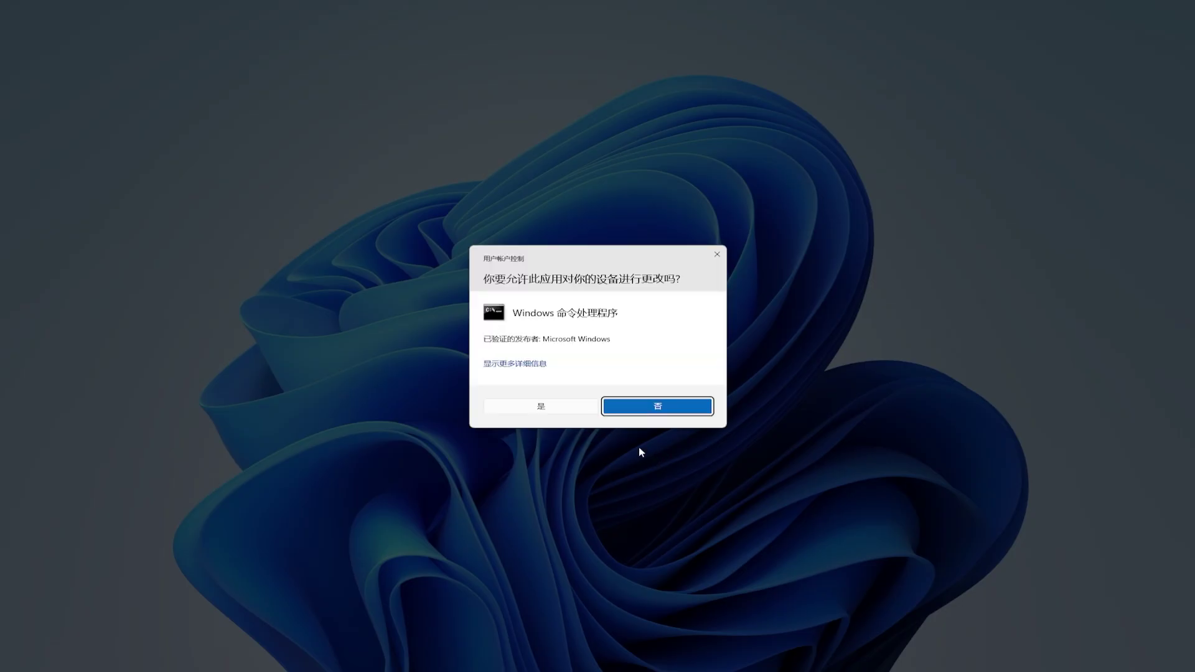
{"action": "left_click", "coordinate": [560, 406]}
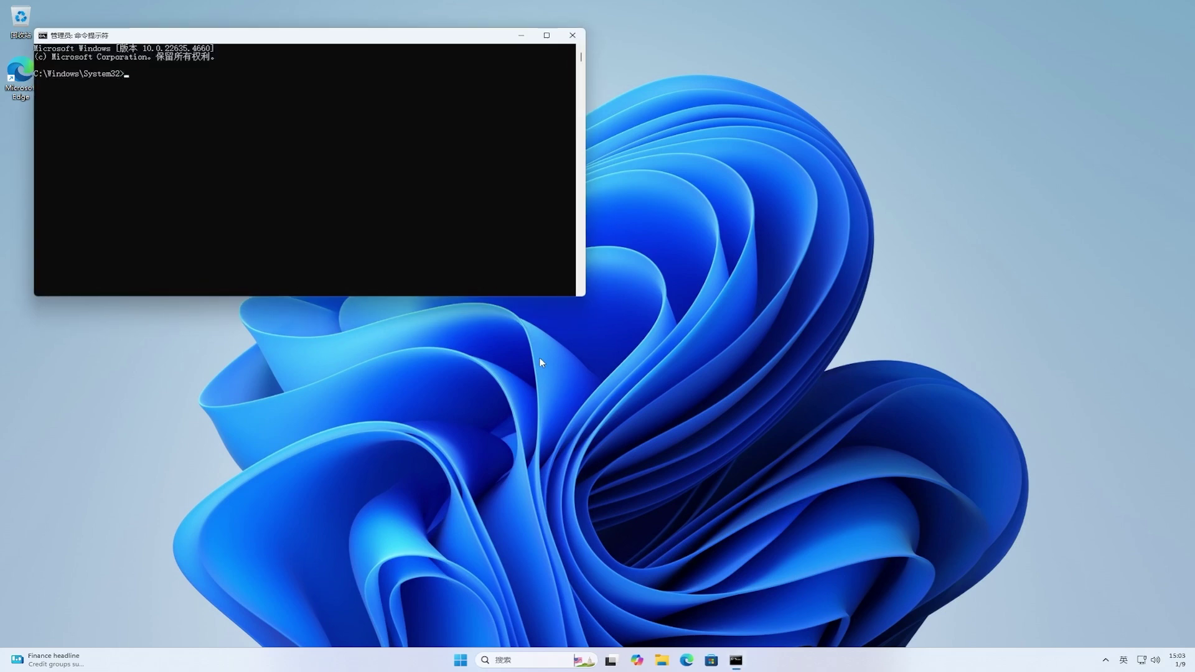
Step: Change directory in Command Prompt to the pasted ViVeTool-v0.3.3 folder path
{"action": "left_click_drag", "start_coordinate": [410, 41], "coordinate": [694, 231]}
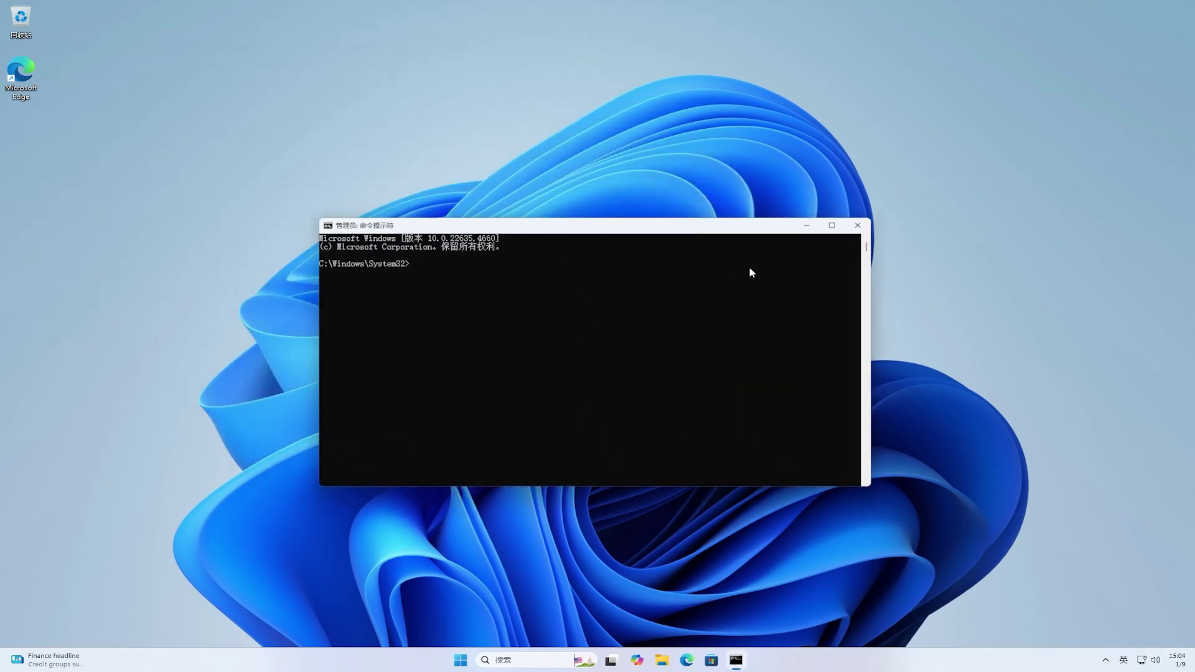
{"action": "type", "text": "cd"}
{"action": "key", "text": "ctrl+v"}
{"action": "key", "text": "Return"}
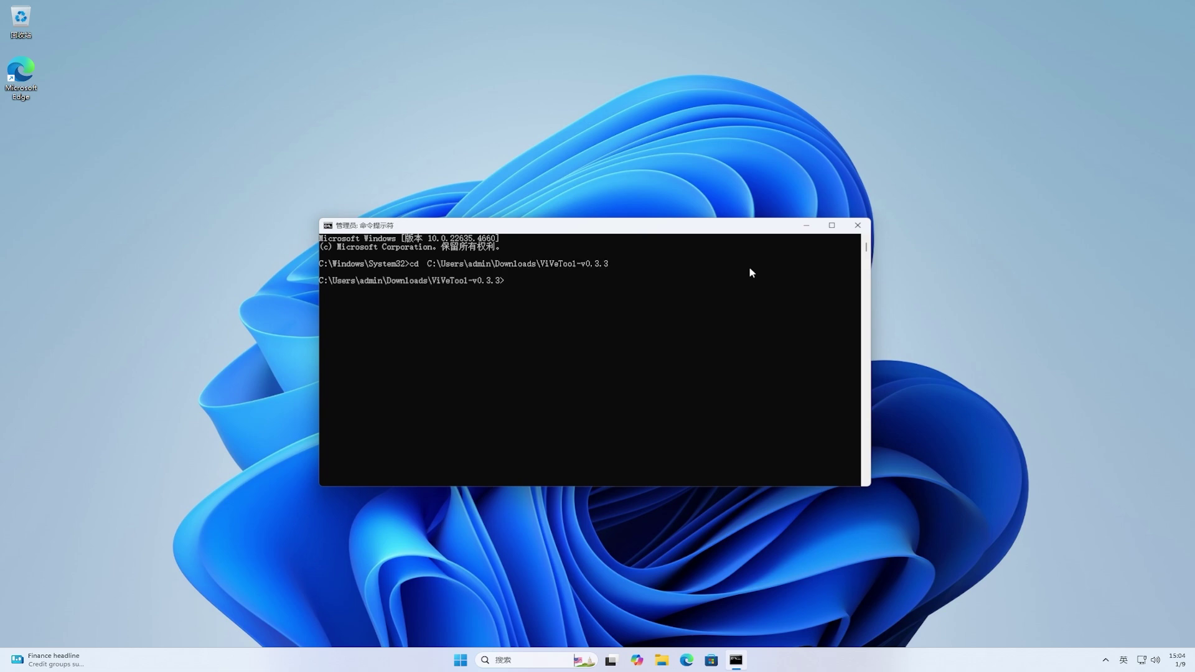
Step: Run vivetool /enable /id:51784082,54618938,48433719 to enable the three feature IDs
{"action": "type", "text": "viveto"}
{"action": "type", "text": "ol /enable /id:51784082"}
{"action": "key", "text": "shift"}
{"action": "type", "text": ",546189"}
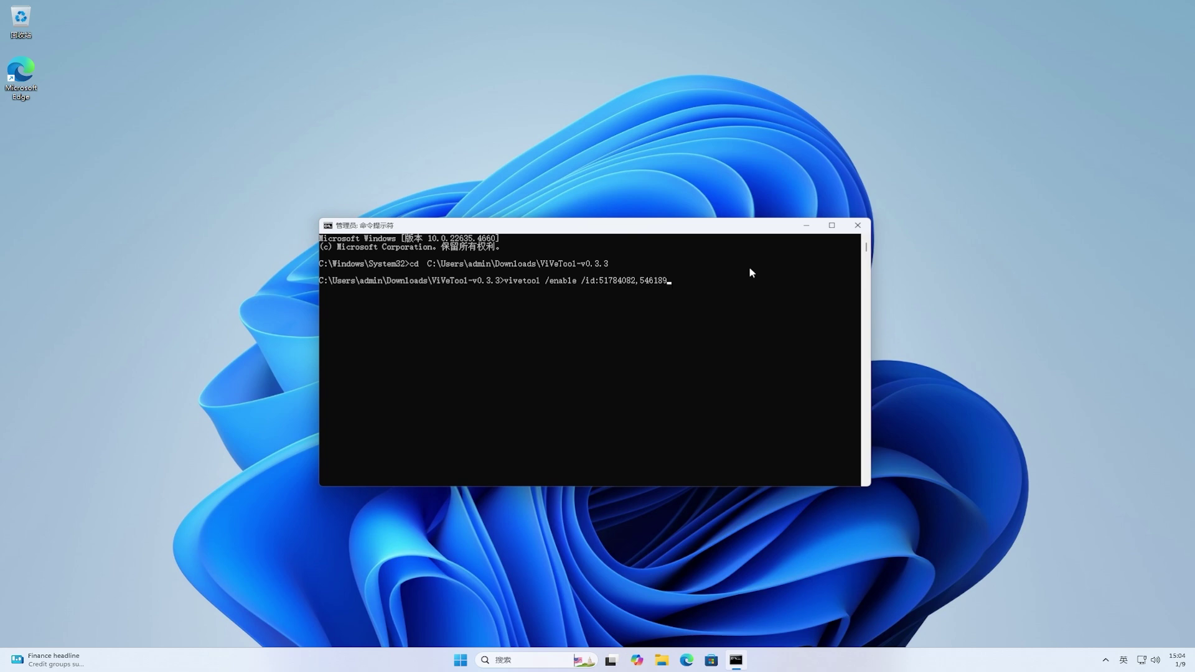
{"action": "type", "text": "38,48433719"}
{"action": "key", "text": "Return"}
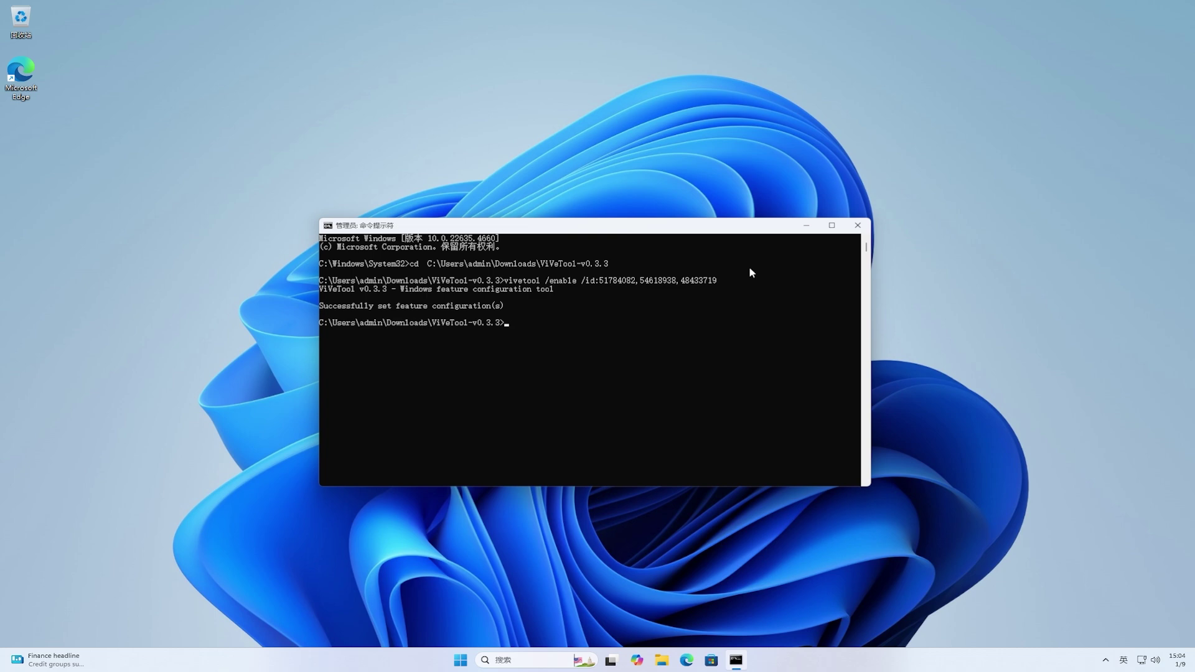
Step: Close Command Prompt and restart the PC from the Start menu power options
{"action": "left_click", "coordinate": [862, 226]}
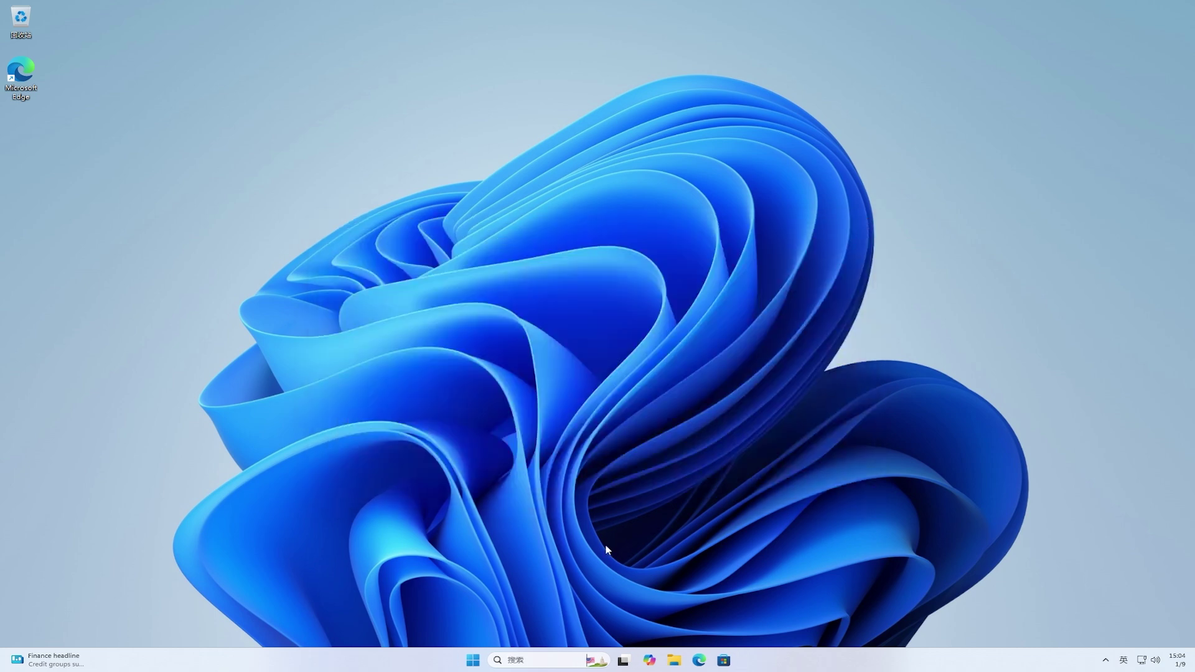
{"action": "left_click", "coordinate": [473, 659]}
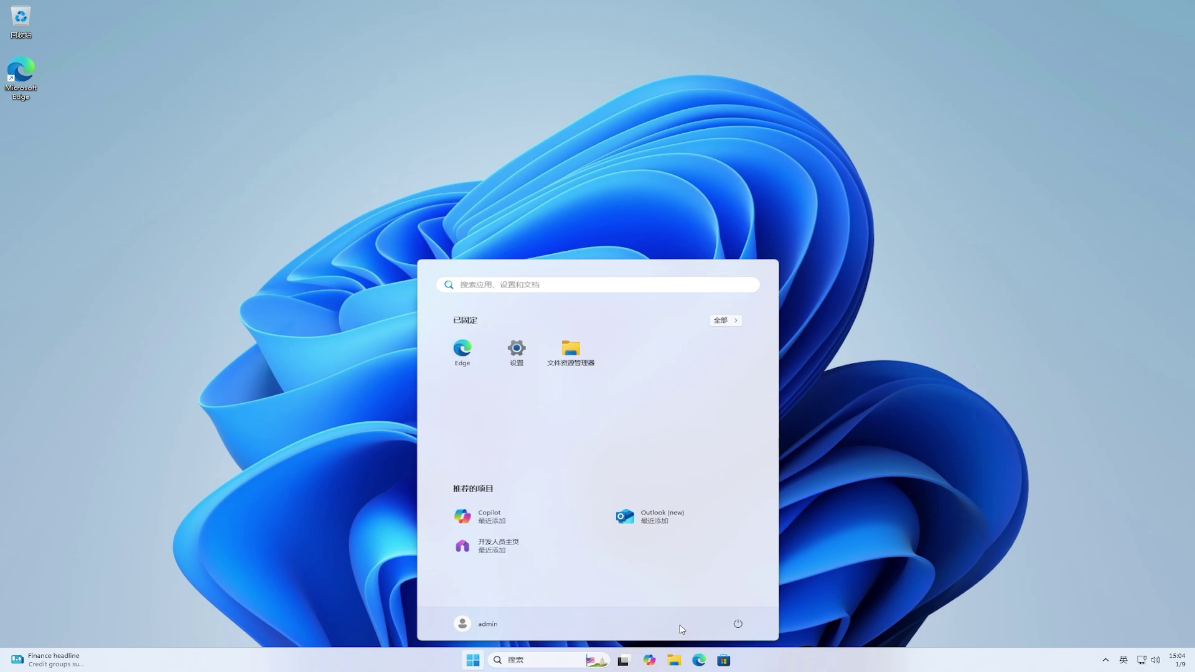
{"action": "left_click", "coordinate": [737, 625]}
{"action": "left_click", "coordinate": [744, 605]}
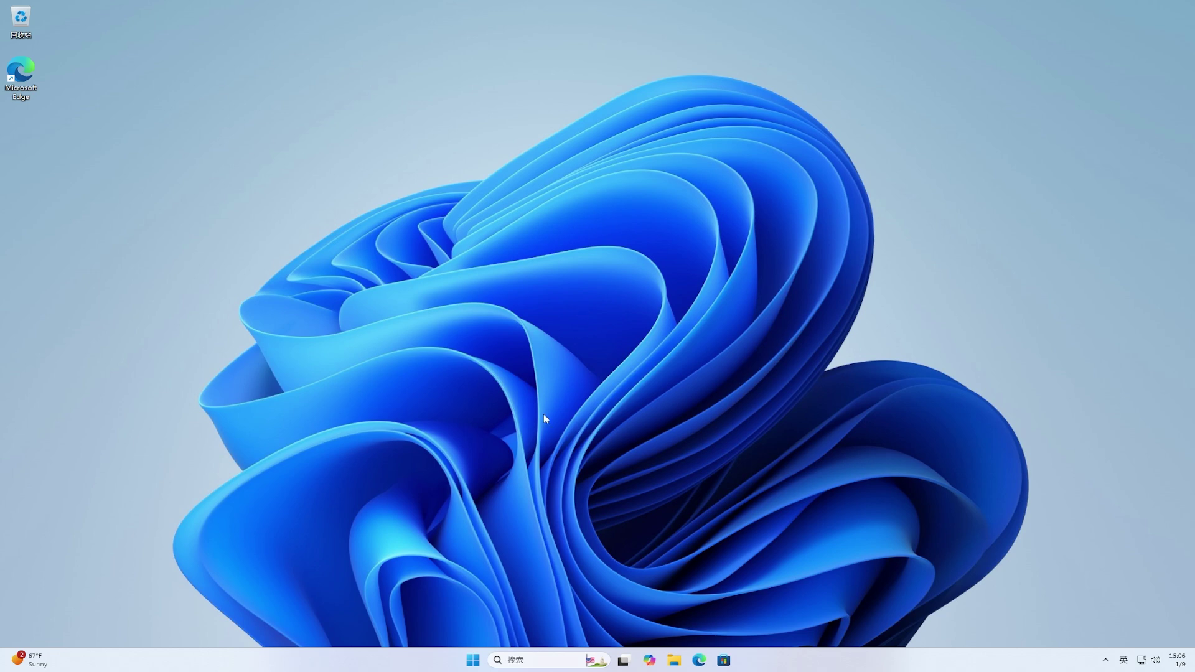
{"action": "left_click", "coordinate": [471, 659]}
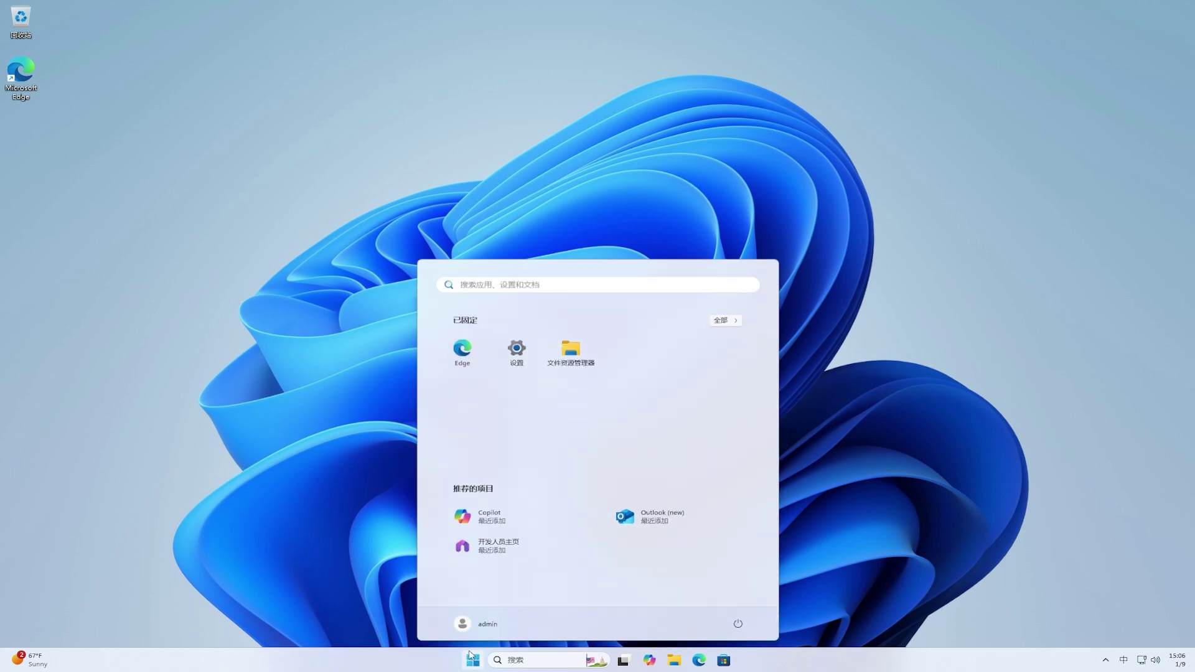
{"action": "left_click", "coordinate": [520, 367]}
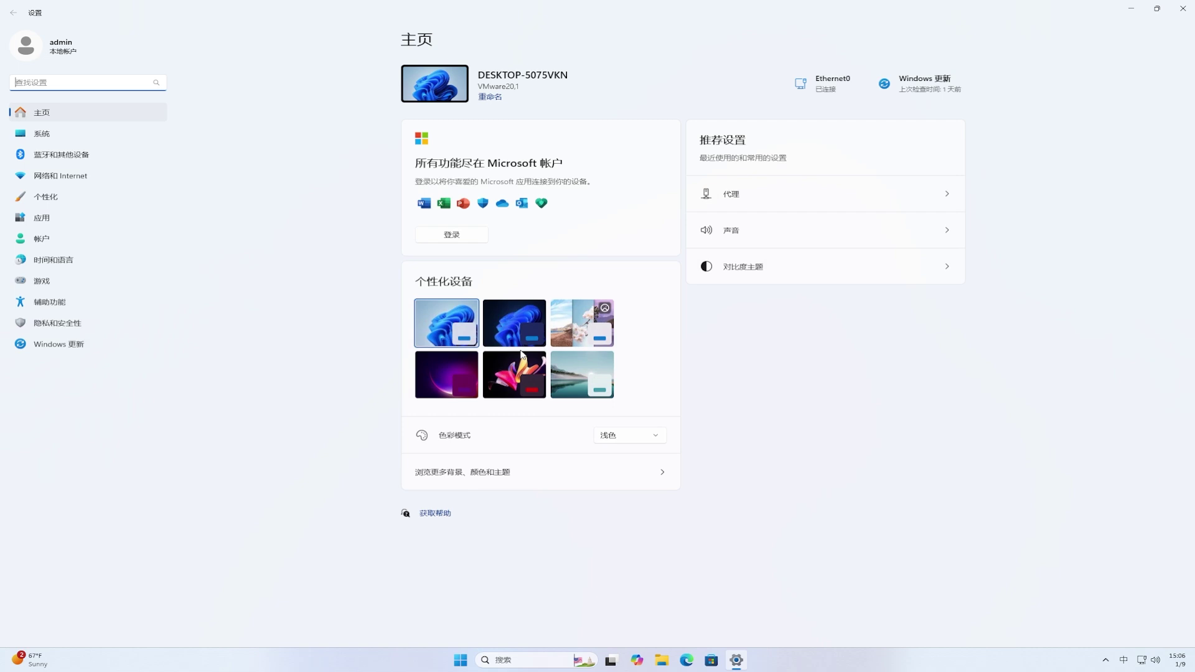
{"action": "left_click", "coordinate": [64, 138]}
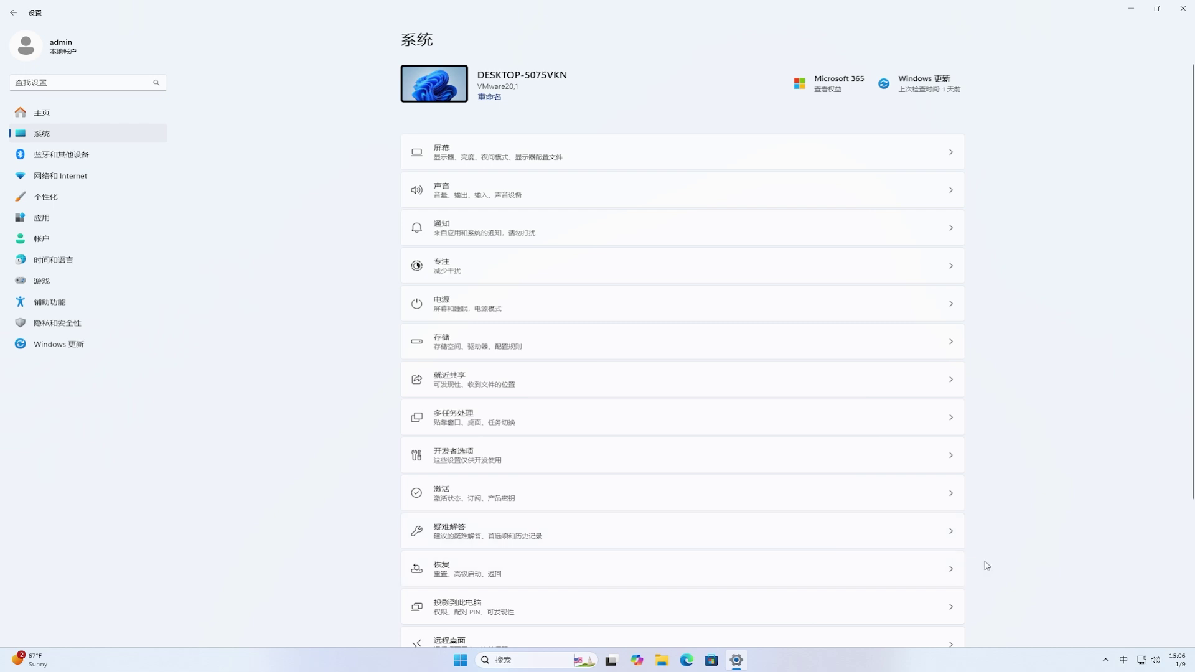
{"action": "scroll", "coordinate": [985, 565], "scroll_direction": "down", "scroll_amount": 3}
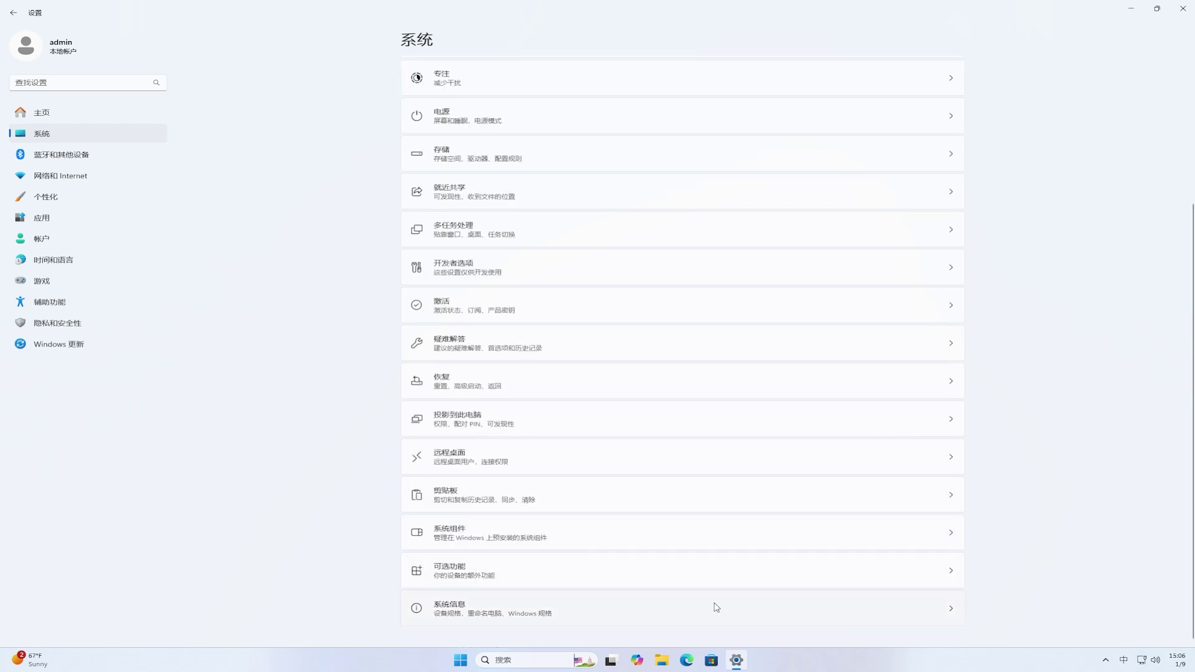
{"action": "left_click", "coordinate": [715, 608]}
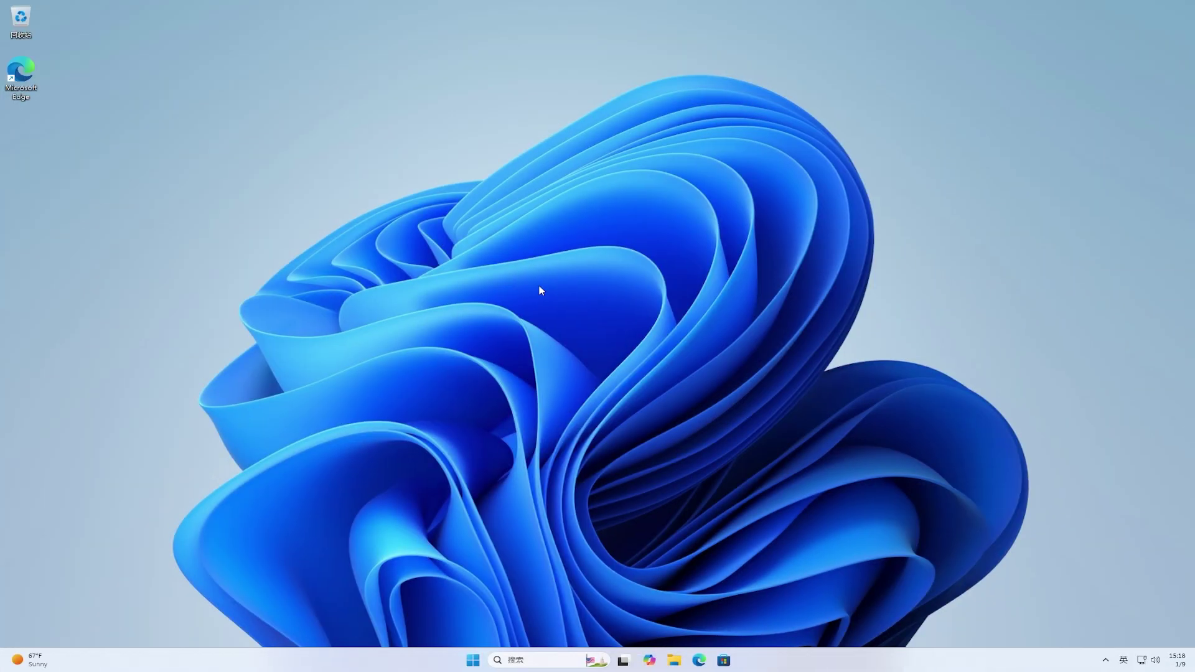
Step: Create a new blank text document on the desktop and move it below the Edge icon
{"action": "right_click", "coordinate": [541, 291]}
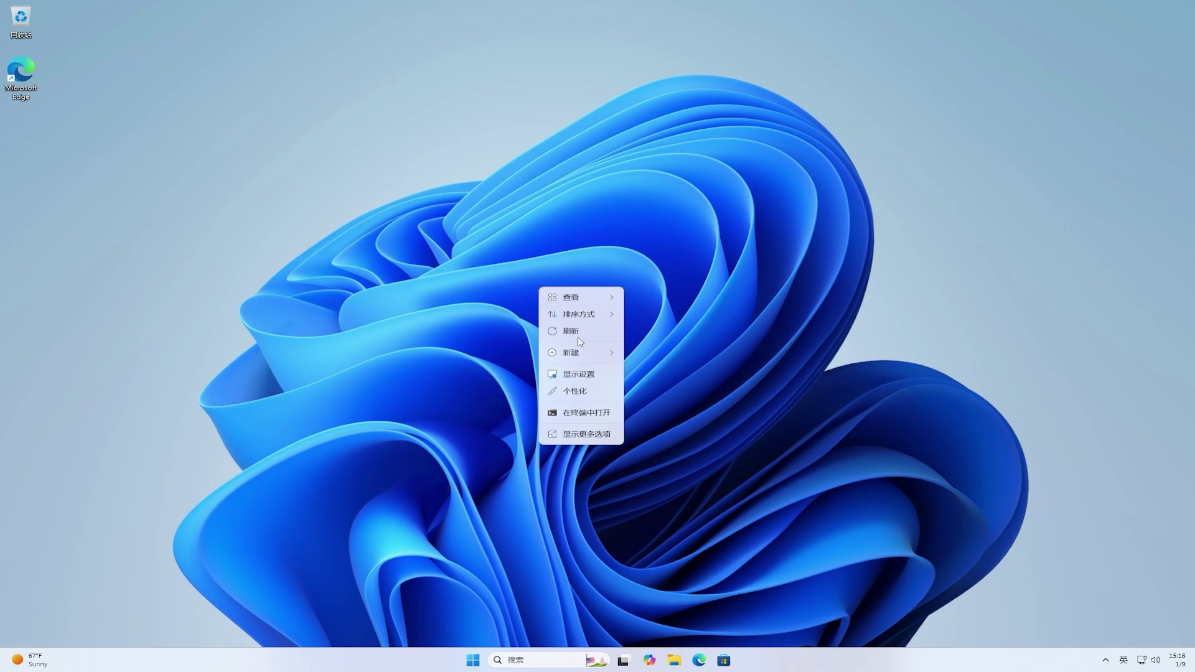
{"action": "mouse_move", "coordinate": [586, 352]}
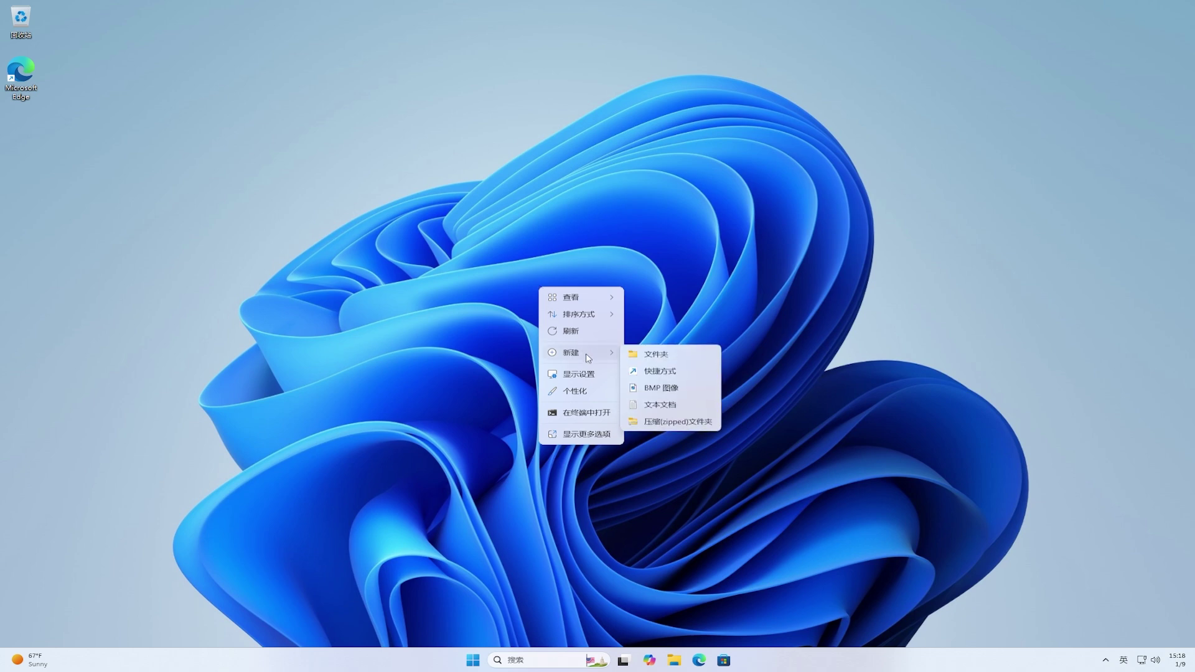
{"action": "left_click", "coordinate": [681, 405]}
{"action": "left_click_drag", "start_coordinate": [575, 283], "coordinate": [25, 137]}
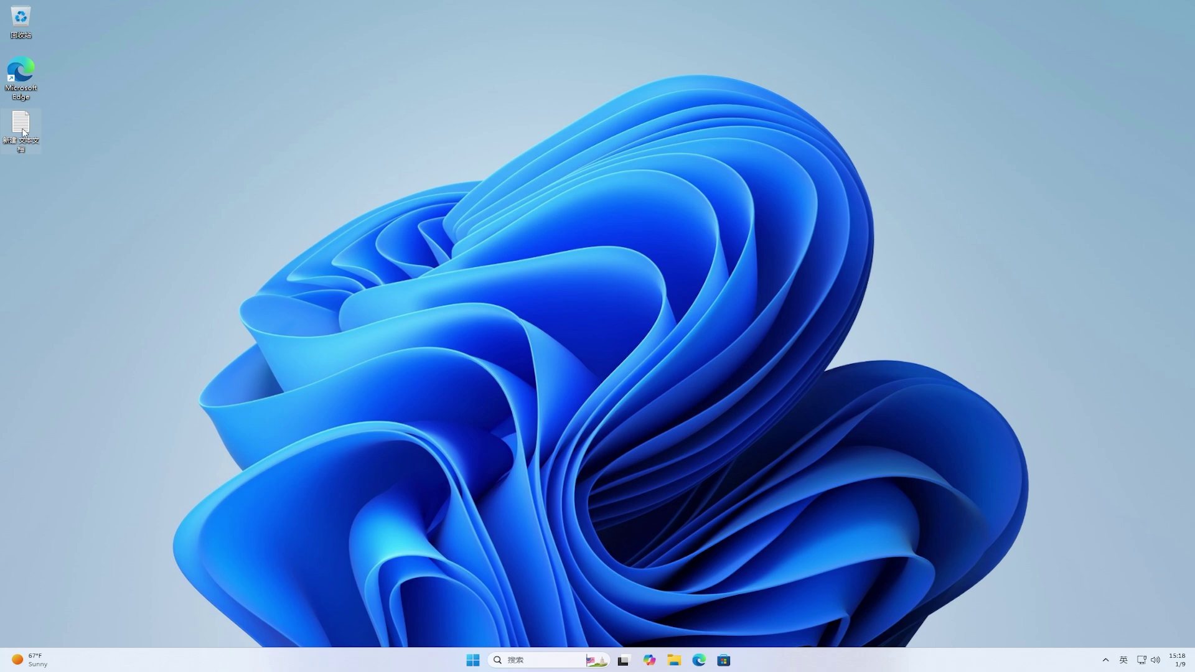
{"action": "right_click", "coordinate": [22, 131]}
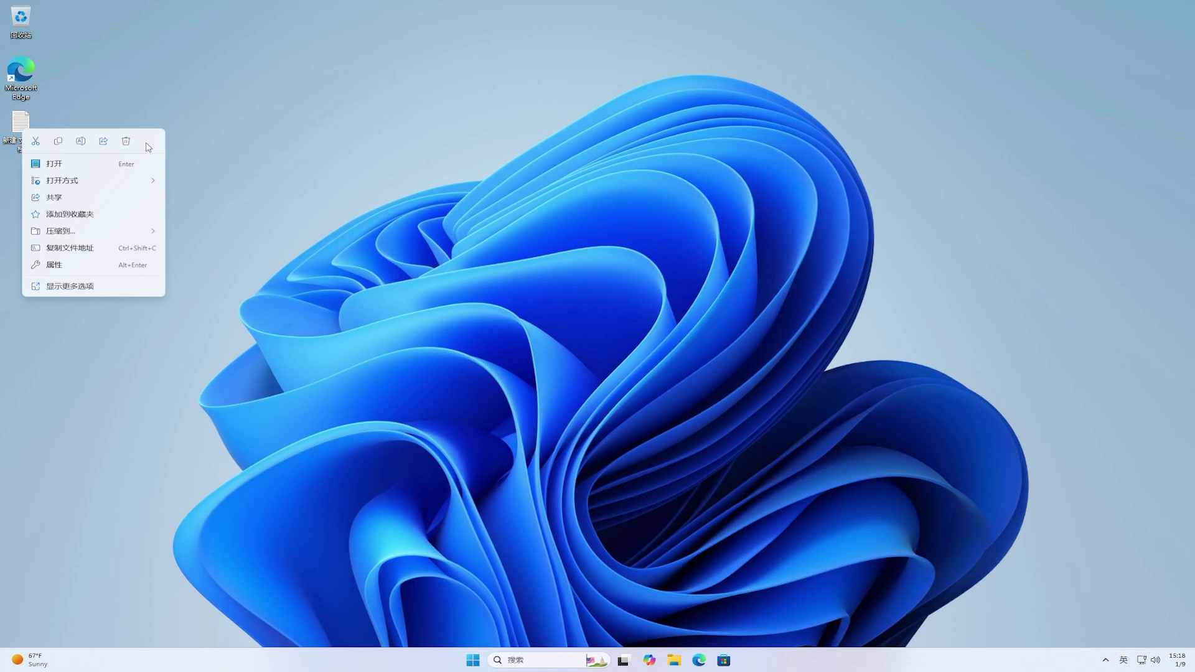
{"action": "left_click", "coordinate": [234, 132]}
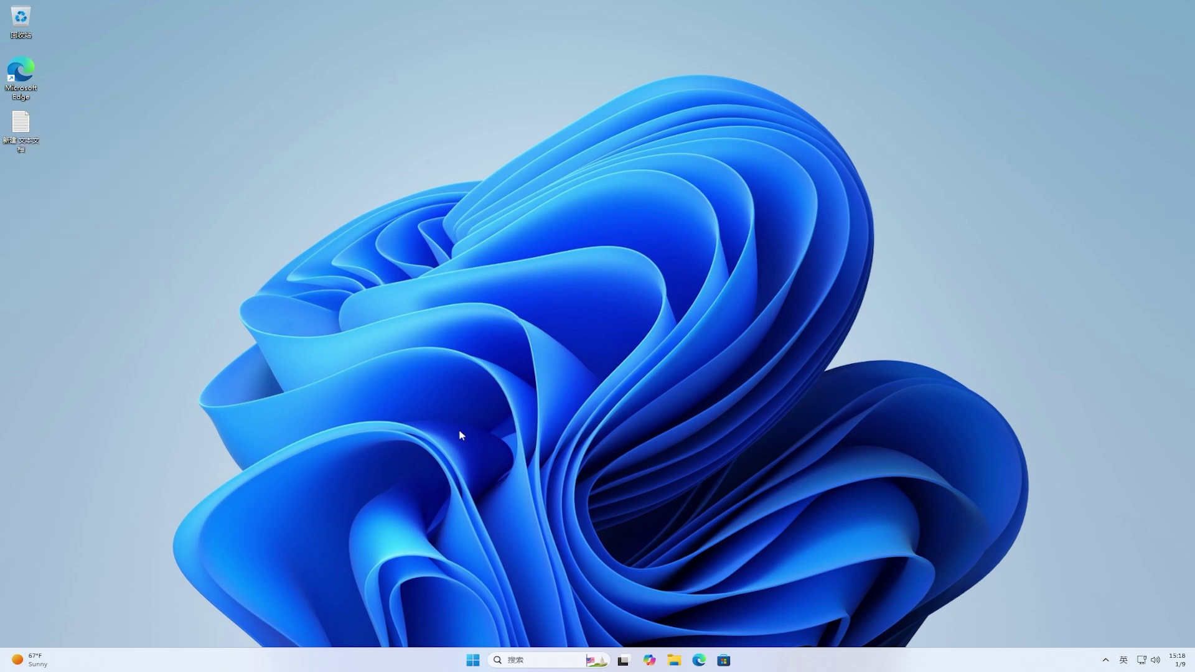
Step: Copy the full path of Downloads\ViVeTool-v0.3.3 from File Explorer's address bar, then close the window
{"action": "left_click", "coordinate": [676, 661]}
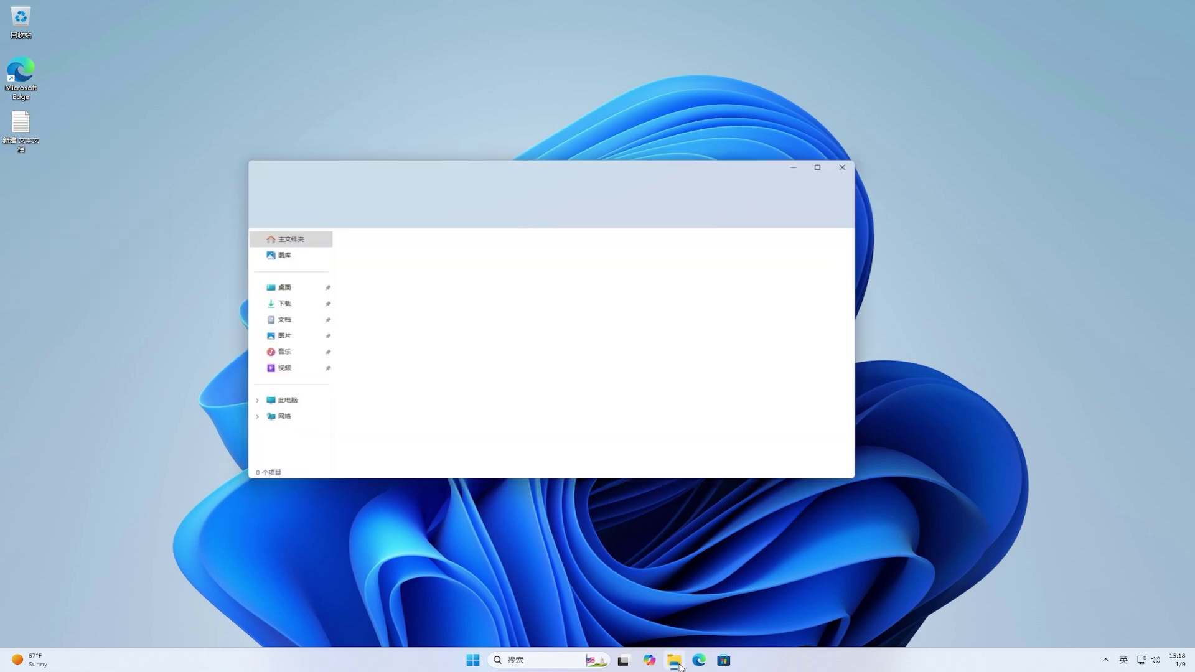
{"action": "left_click", "coordinate": [275, 306]}
{"action": "double_click", "coordinate": [368, 265]}
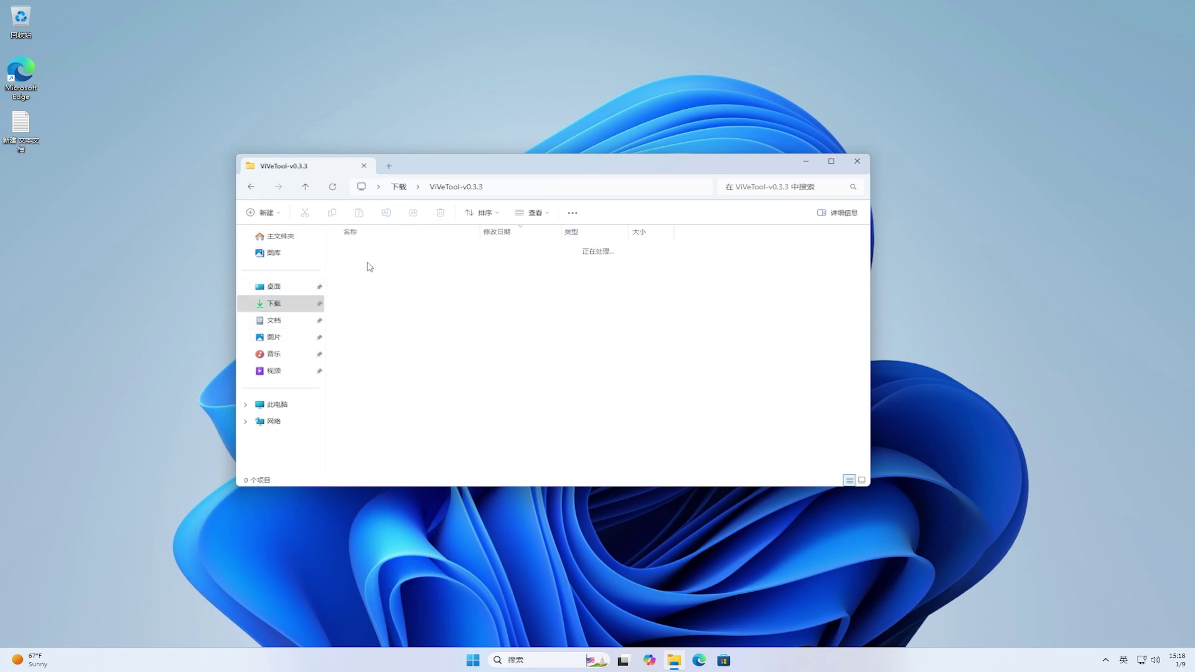
{"action": "left_click", "coordinate": [595, 188]}
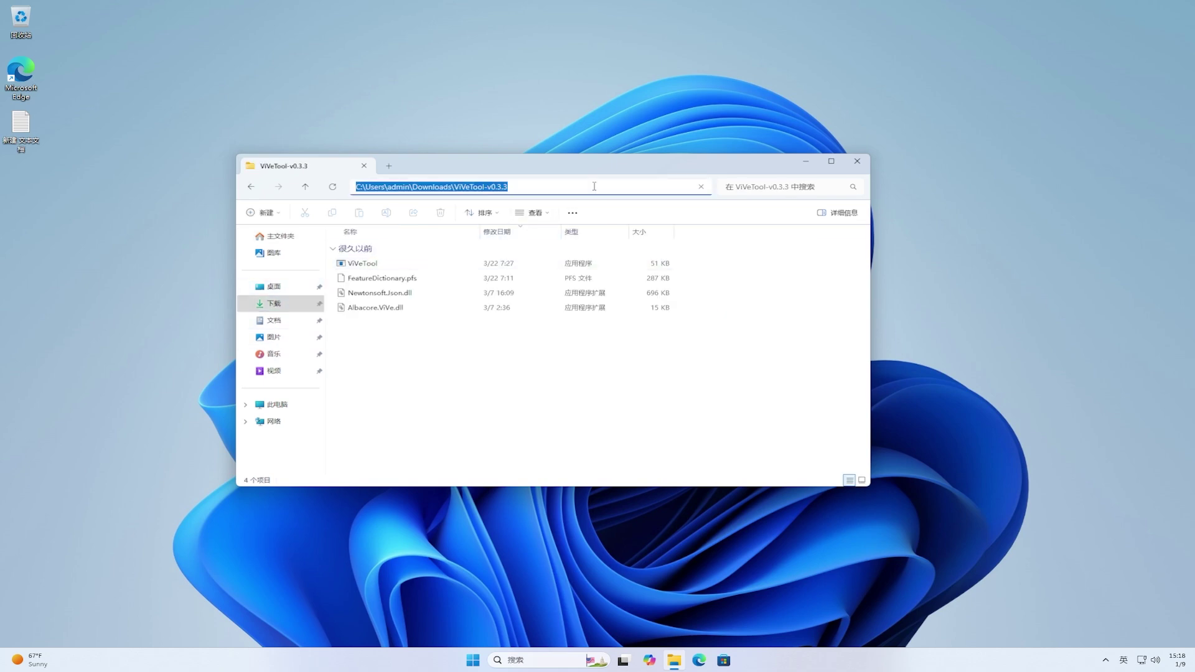
{"action": "right_click", "coordinate": [595, 188]}
{"action": "left_click", "coordinate": [624, 215]}
{"action": "left_click", "coordinate": [857, 161]}
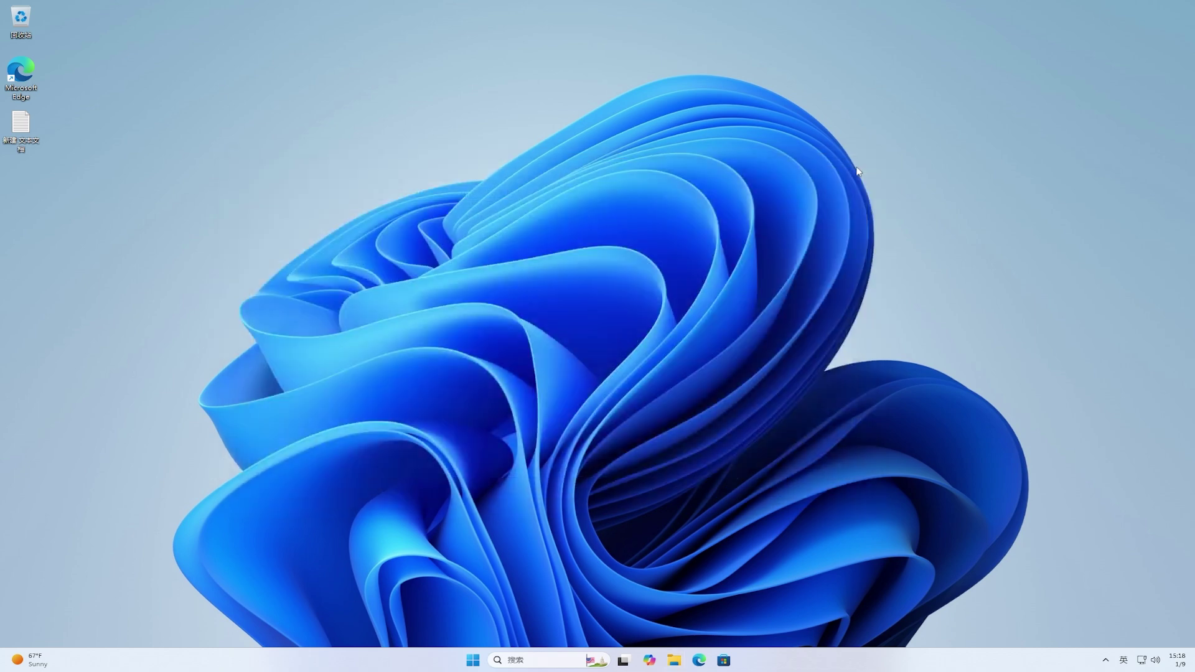
Step: Search Start for 'cmd' and run Command Prompt as administrator, approving the UAC prompt
{"action": "left_click", "coordinate": [473, 661]}
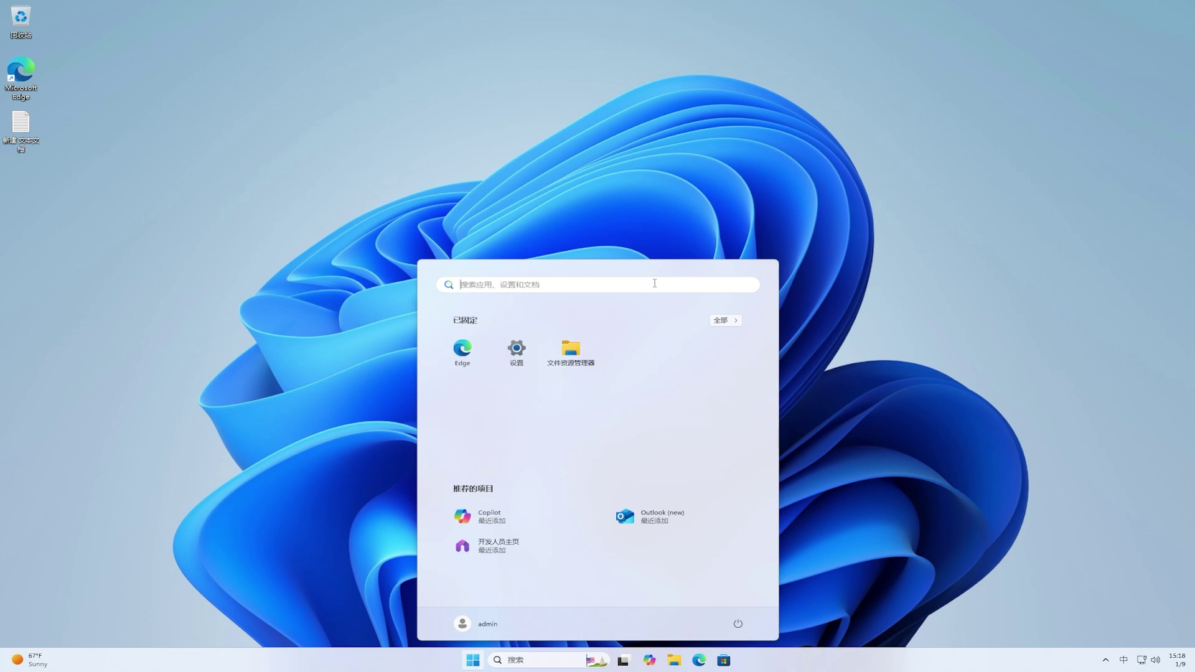
{"action": "left_click", "coordinate": [654, 283]}
{"action": "type", "text": "cmd"}
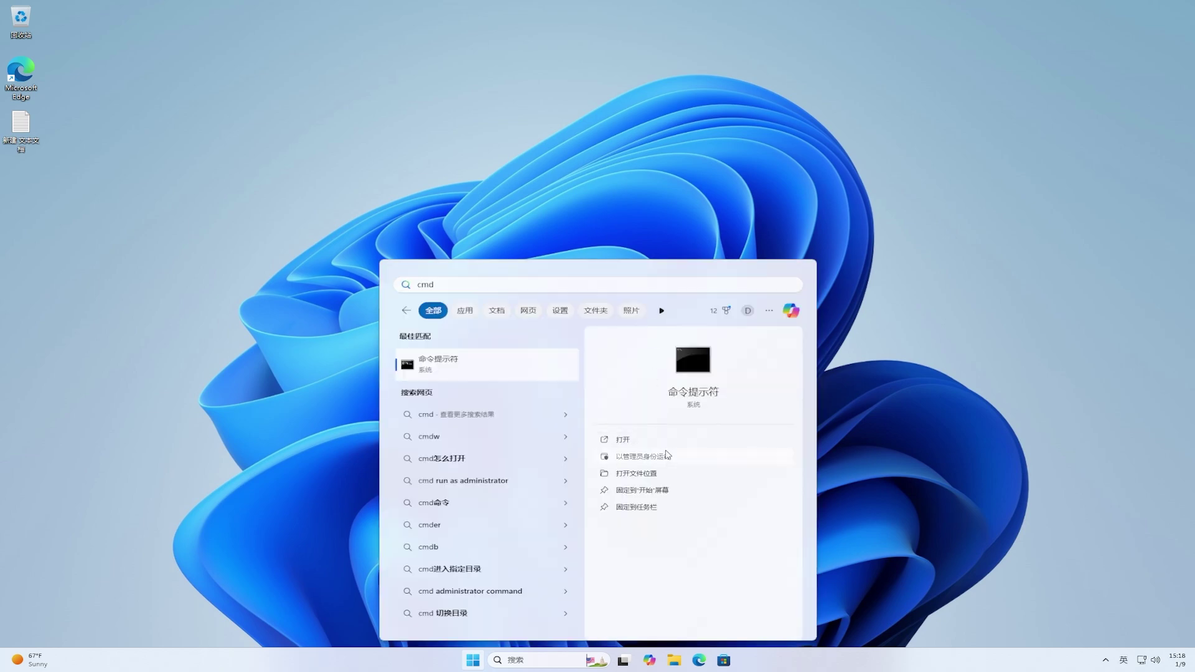
{"action": "left_click", "coordinate": [664, 452]}
{"action": "left_click", "coordinate": [568, 406]}
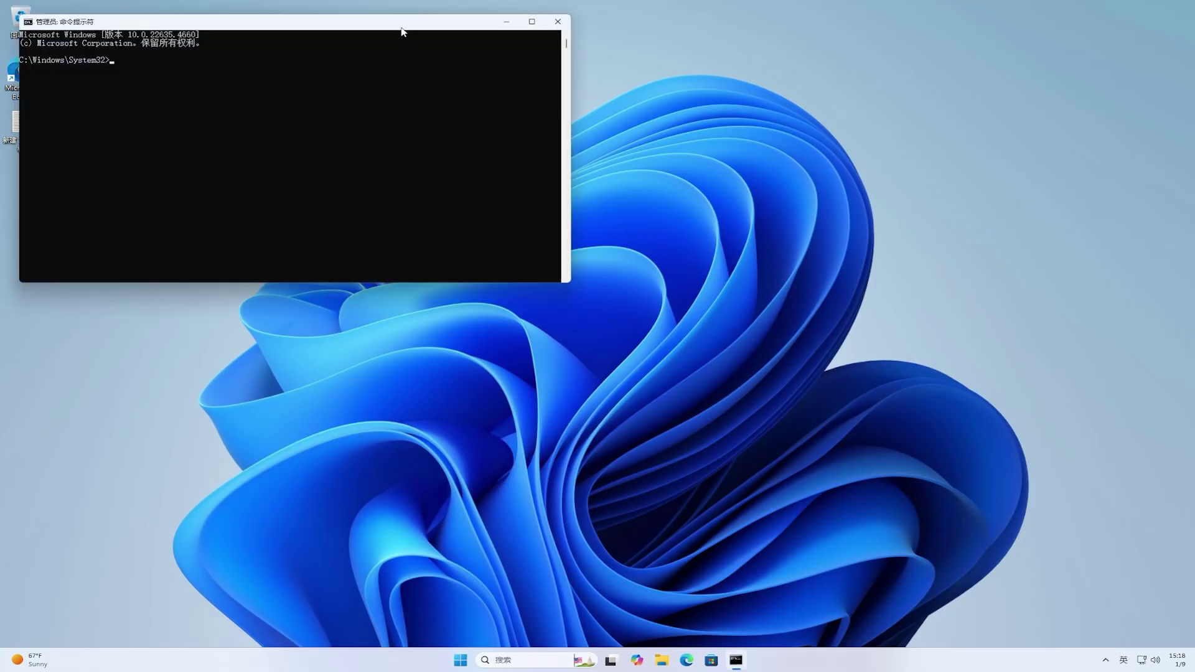
Step: From the ViVeTool-v0.3.3 folder, run vivetool /enable /id:54792954,48433719 to enable both feature IDs
{"action": "left_click_drag", "start_coordinate": [402, 26], "coordinate": [682, 226]}
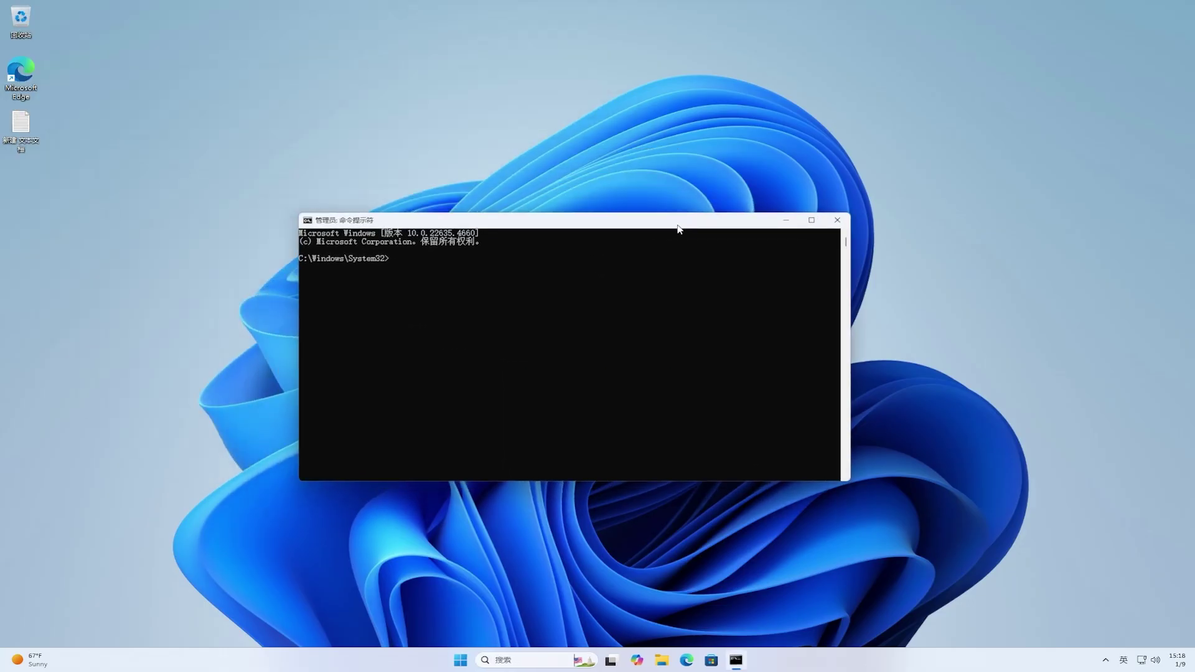
{"action": "type", "text": "cd"}
{"action": "key", "text": "ctrl+v"}
{"action": "key", "text": "Return"}
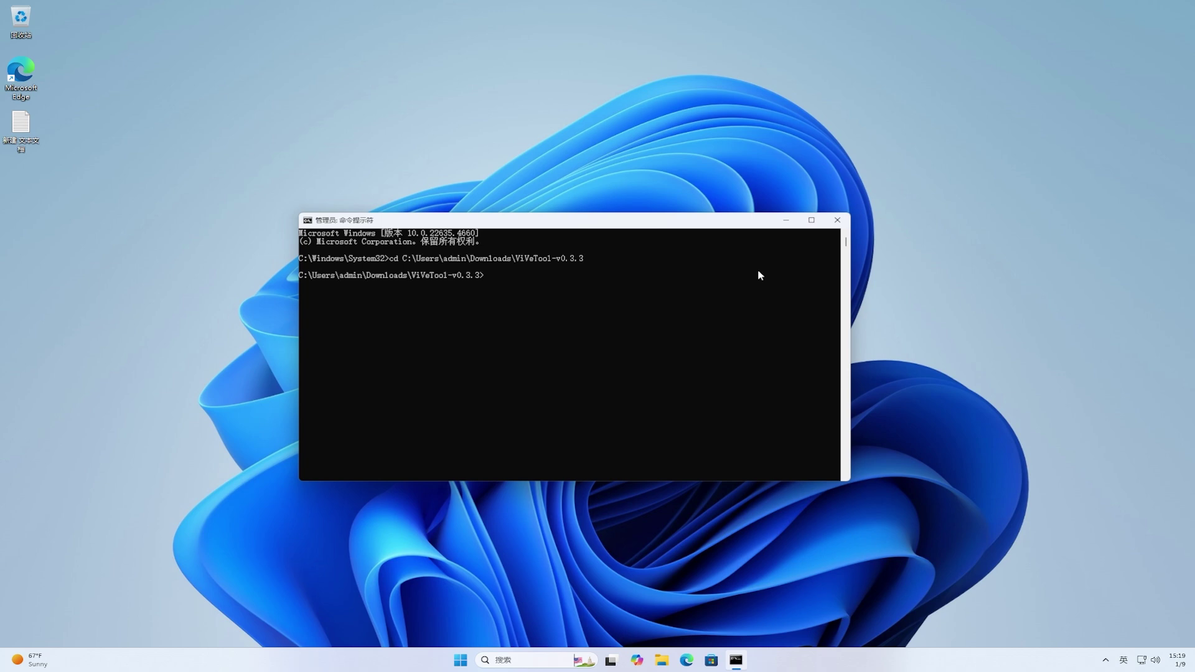
{"action": "type", "text": "vivetool /enable /id:54792954,48433"}
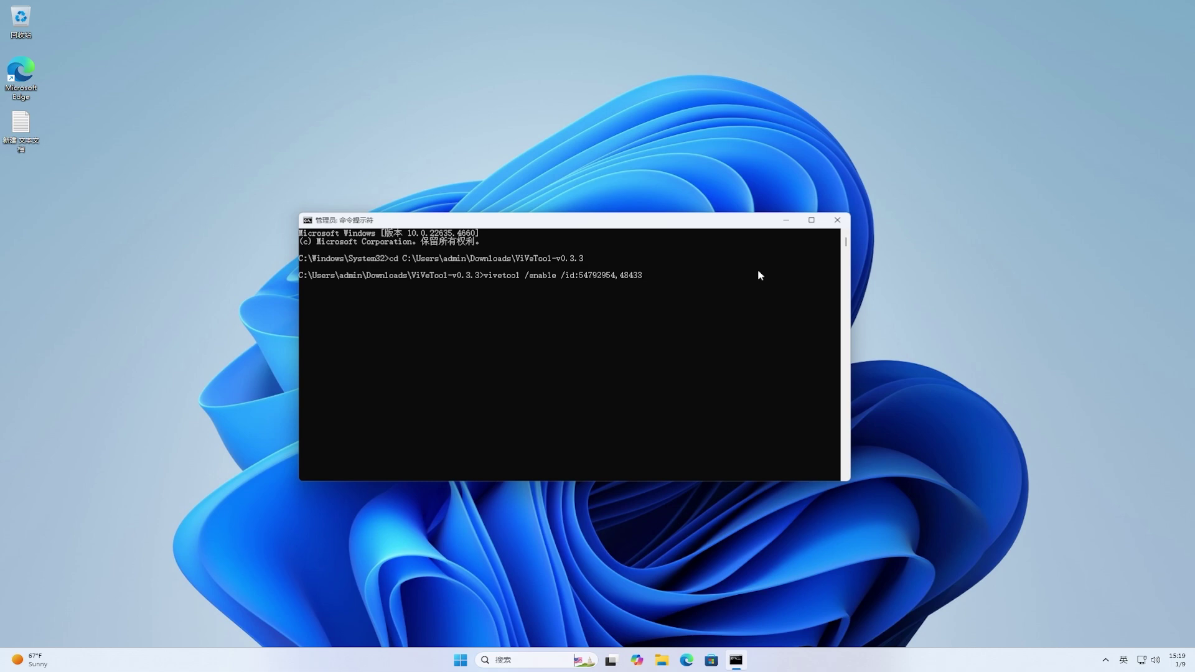
{"action": "type", "text": "719"}
{"action": "key", "text": "Return"}
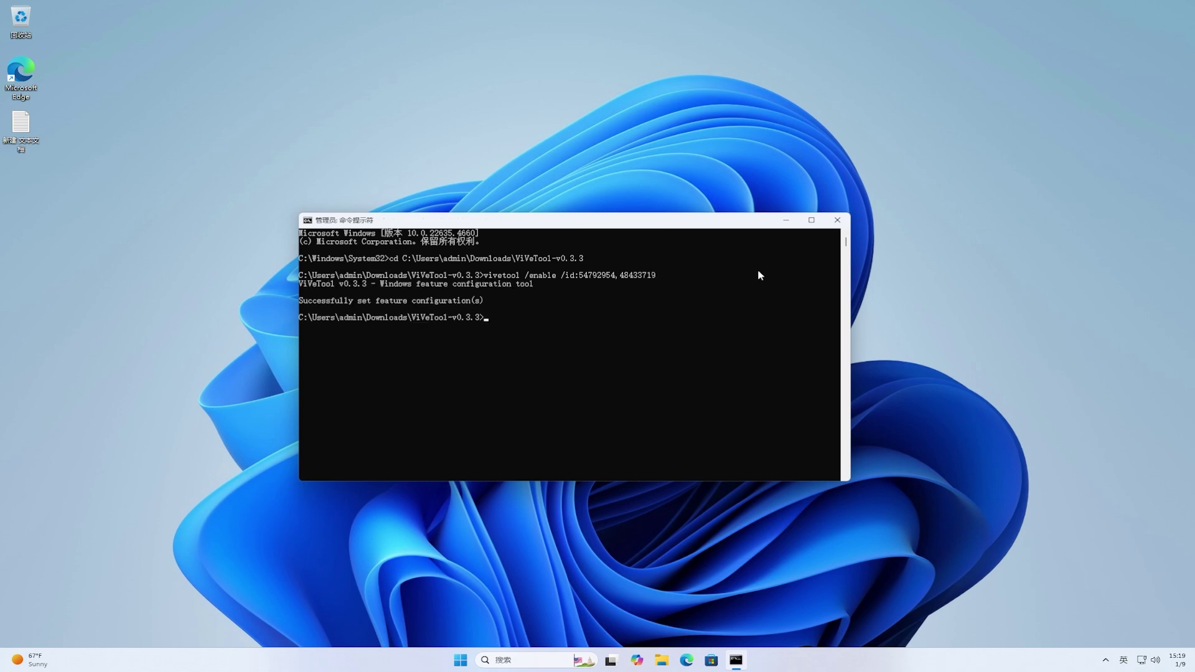
Step: Close Command Prompt, restart the PC from Start, then open the desktop text file's context menu
{"action": "left_click", "coordinate": [839, 222]}
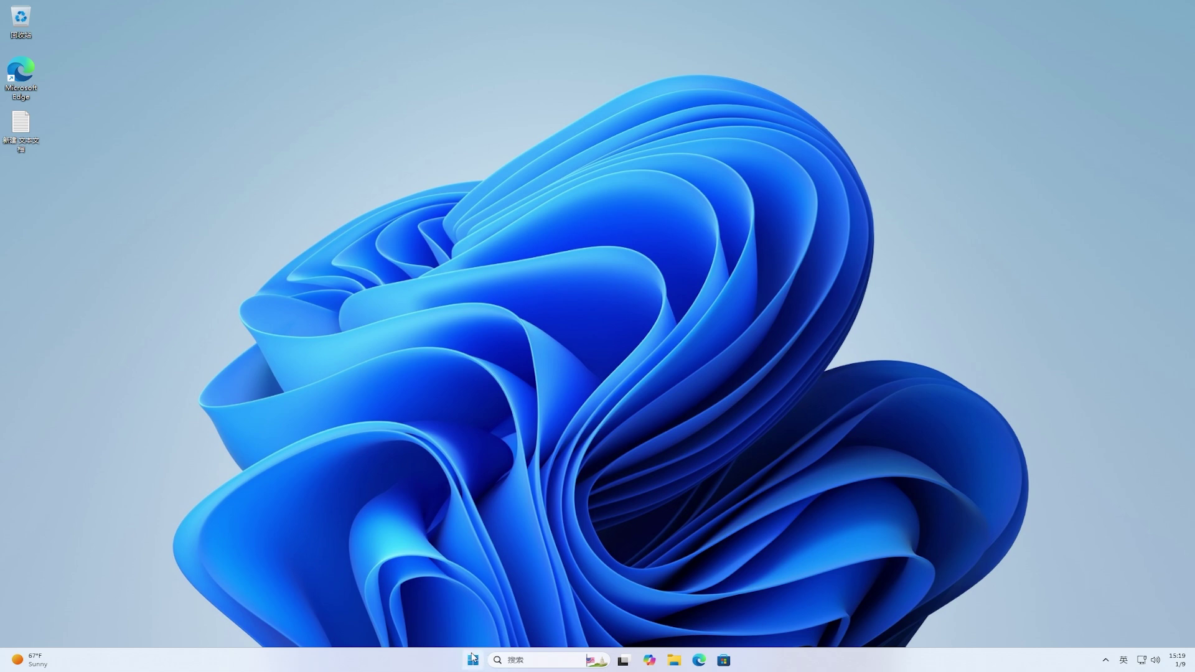
{"action": "left_click", "coordinate": [473, 659]}
{"action": "left_click", "coordinate": [739, 624]}
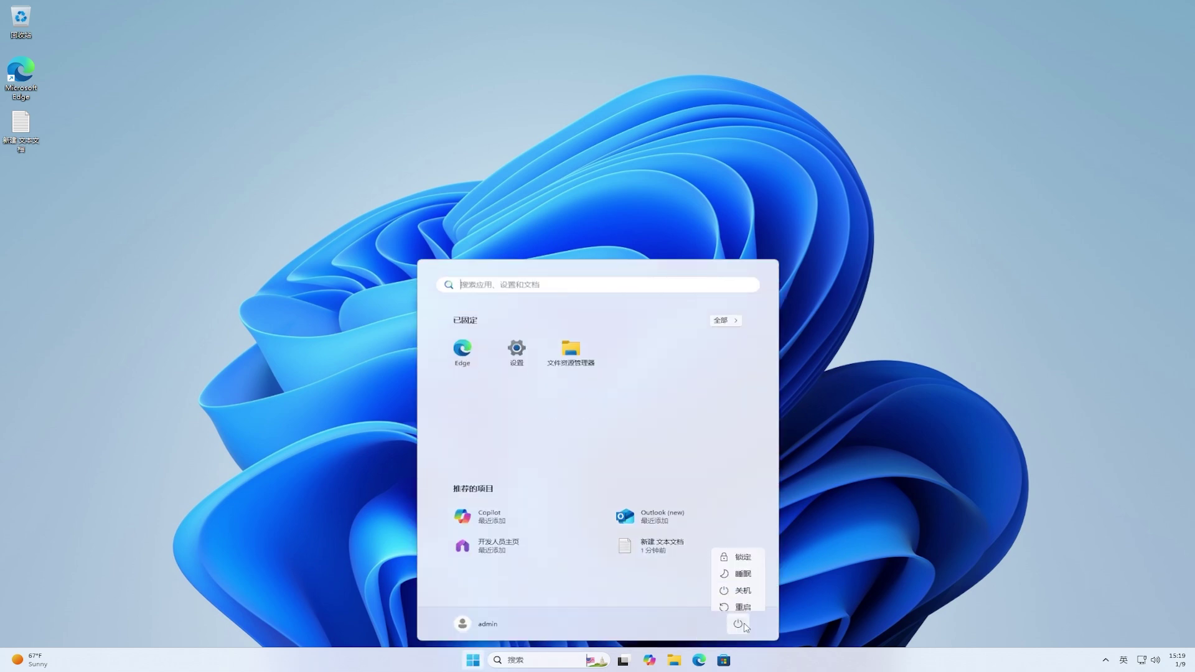
{"action": "left_click", "coordinate": [749, 605]}
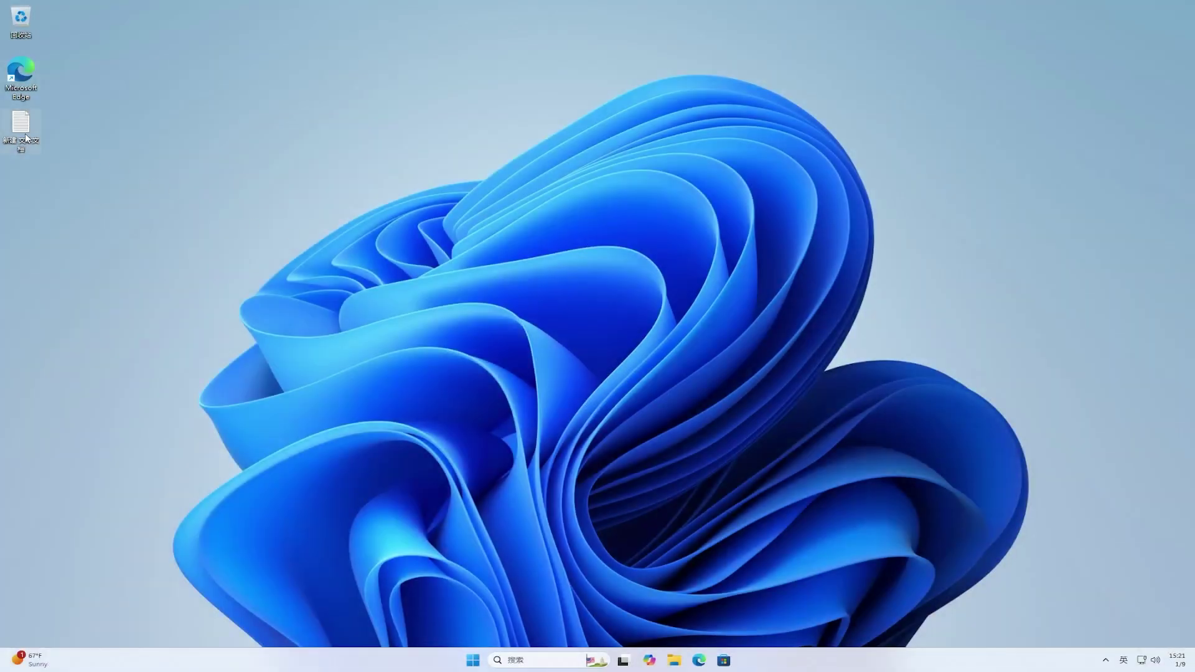
{"action": "right_click", "coordinate": [24, 133]}
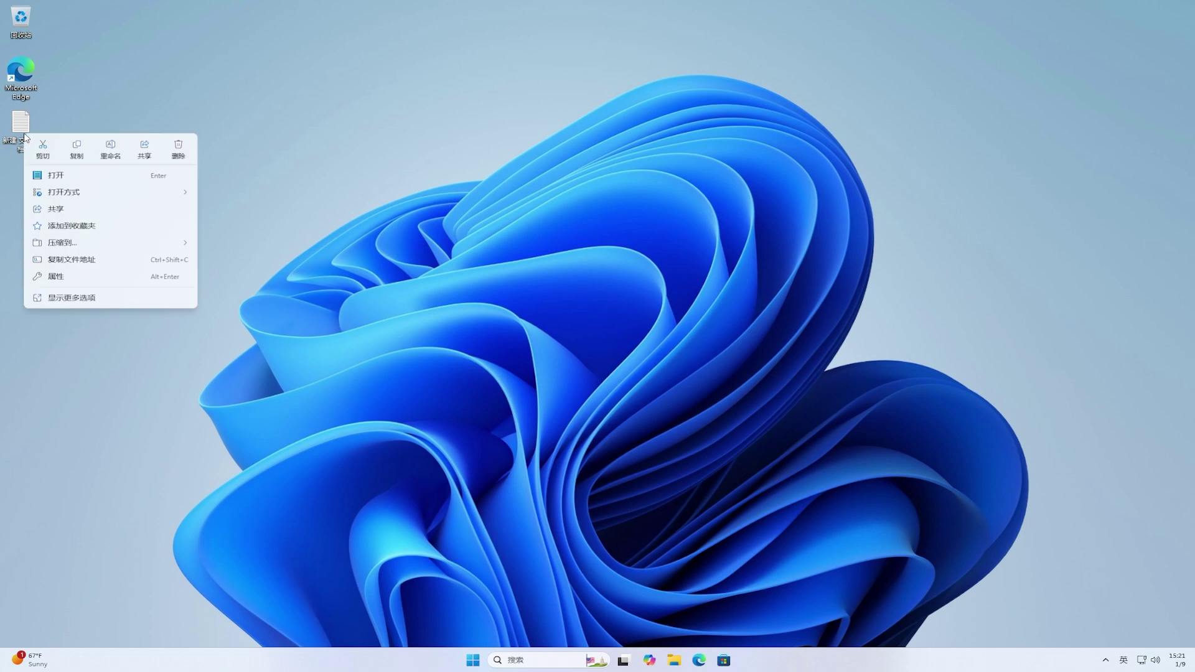